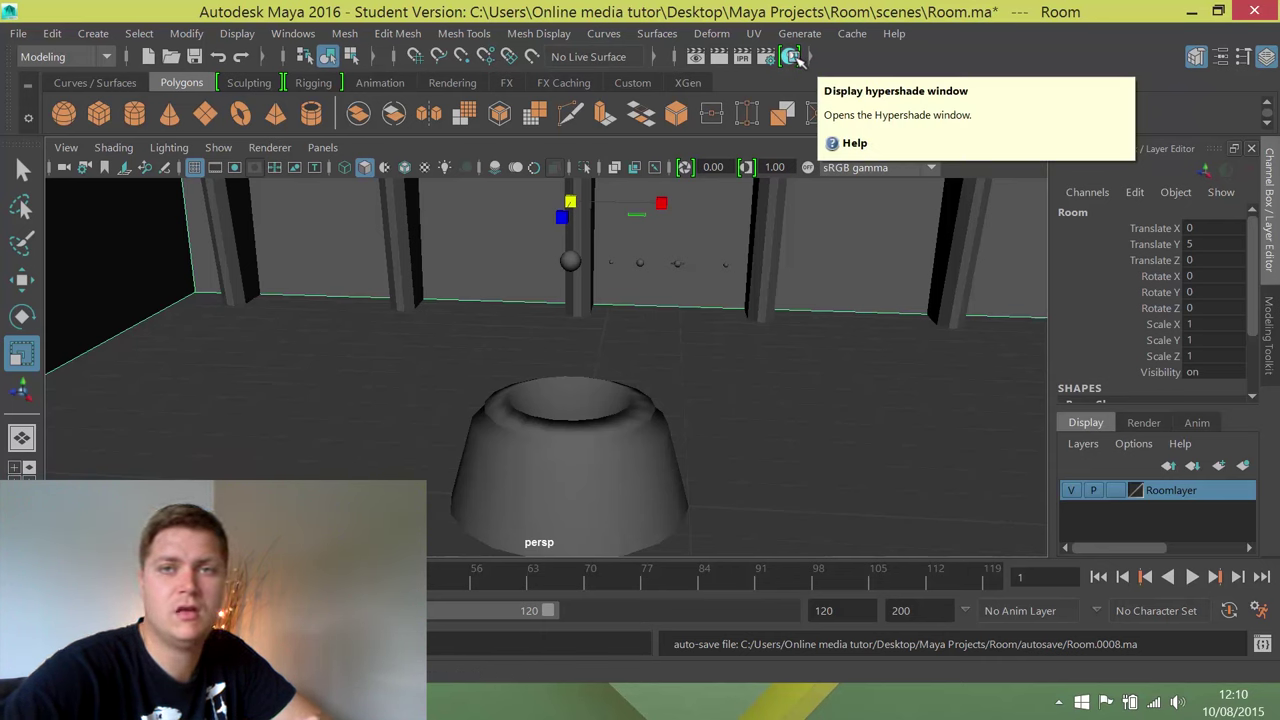
# Step: Open the Hypershade from Windows > Rendering Editors and maximize its window
pyautogui.click(293, 33)
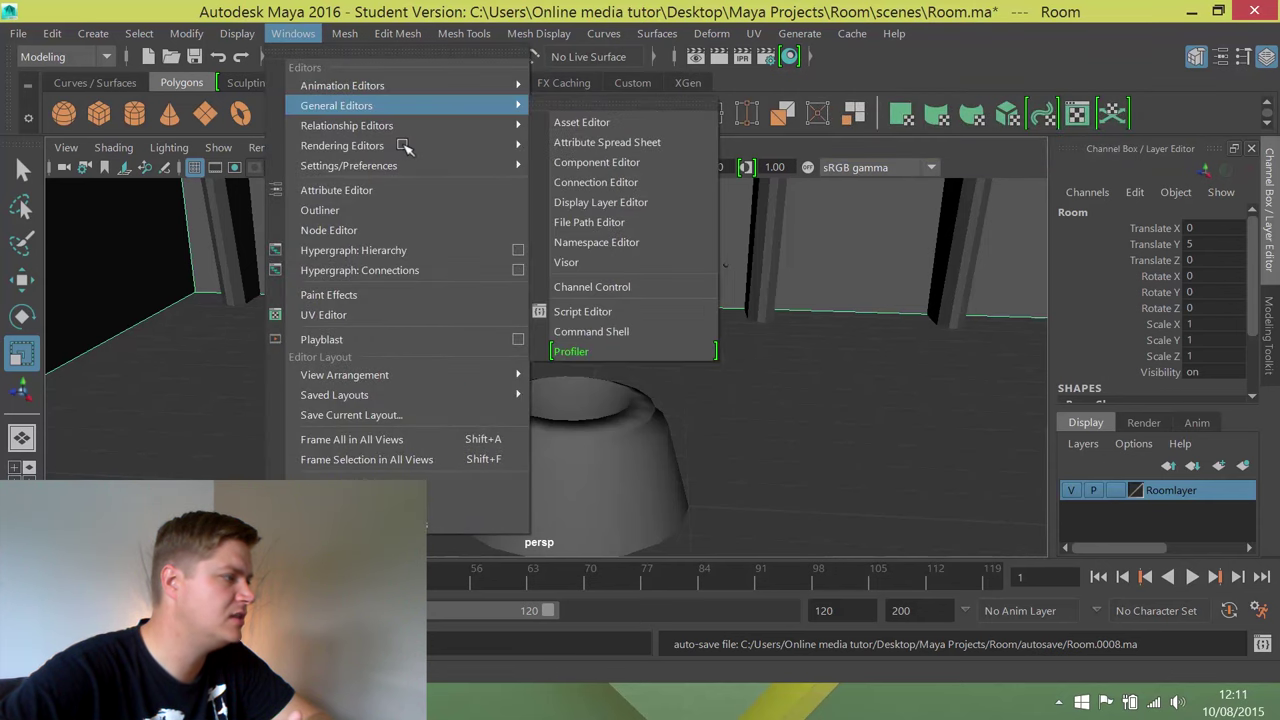
pyautogui.moveTo(404, 147)
pyautogui.click(600, 205)
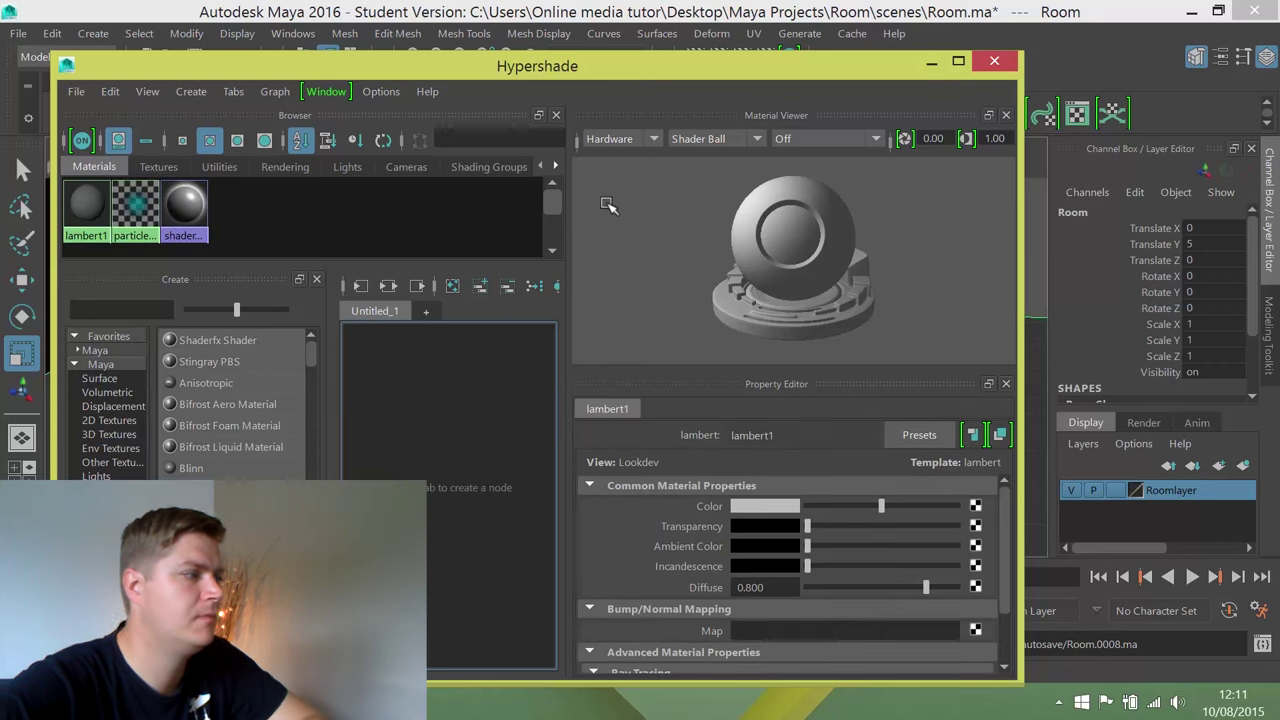
pyautogui.click(958, 60)
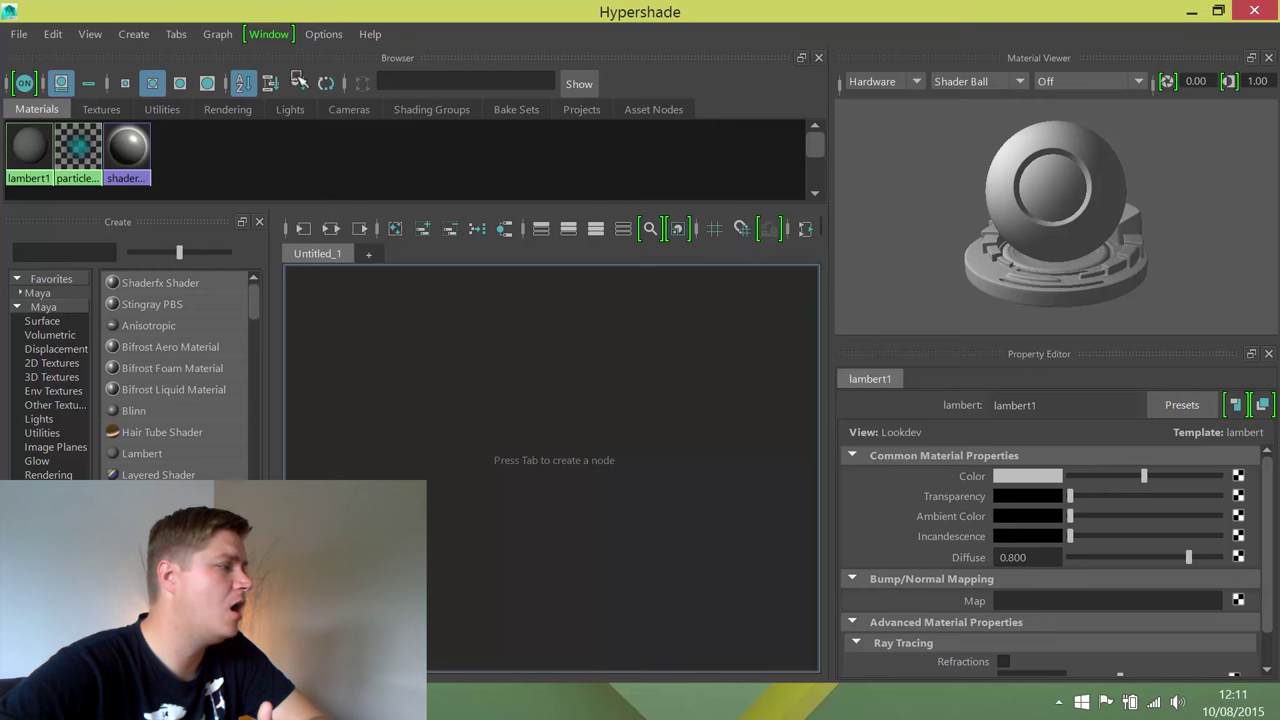
# Step: Add a floating Viewport panel to the Hypershade and enlarge it
pyautogui.click(284, 36)
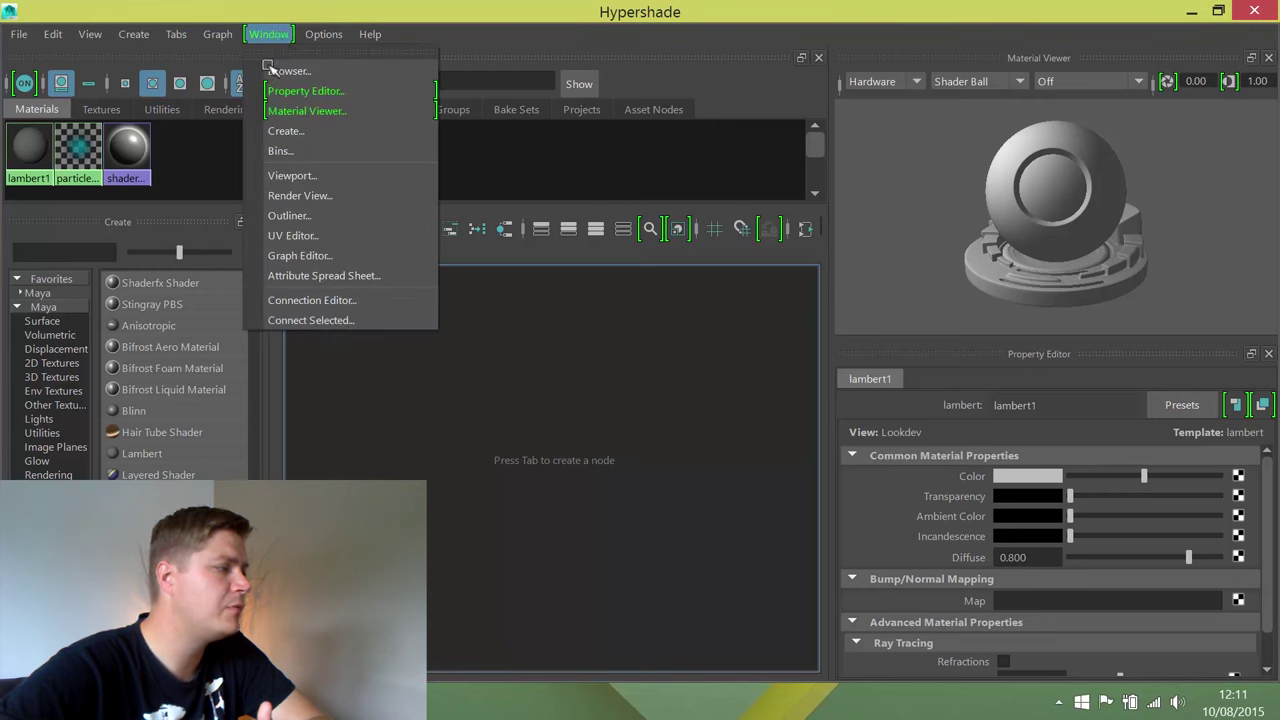
pyautogui.click(307, 176)
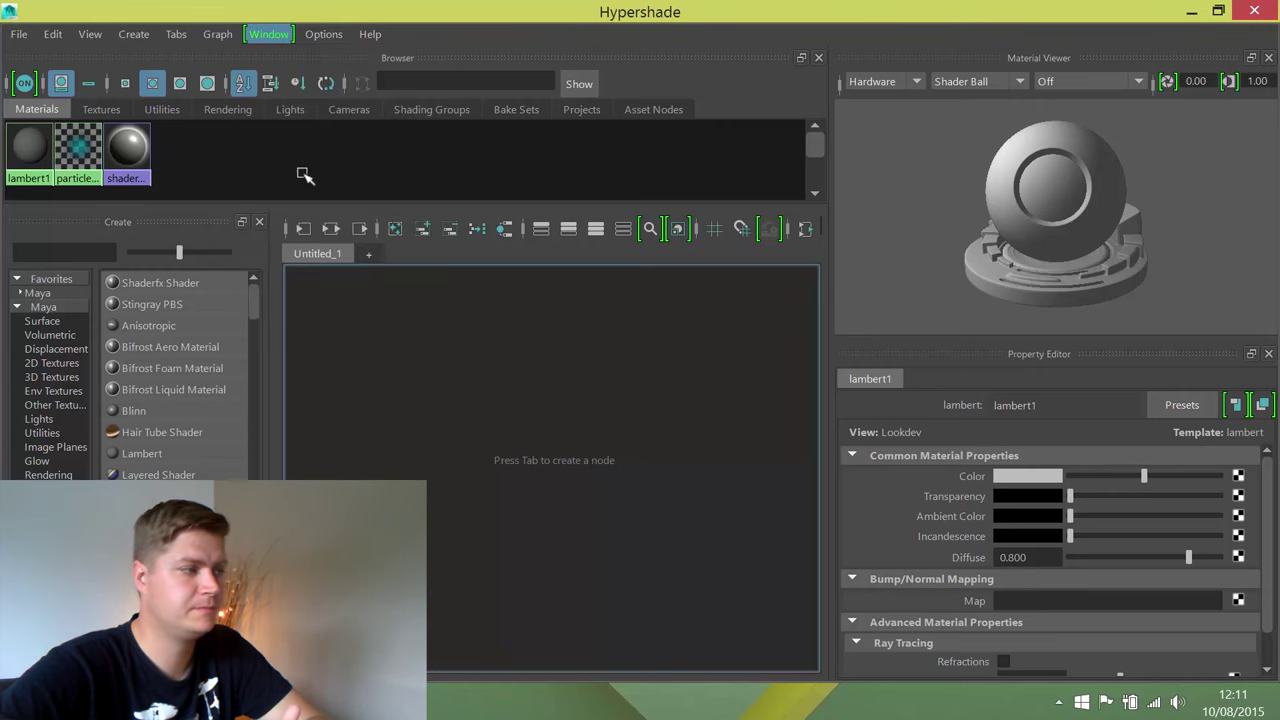
pyautogui.moveTo(464, 171); pyautogui.dragTo(540, 312)
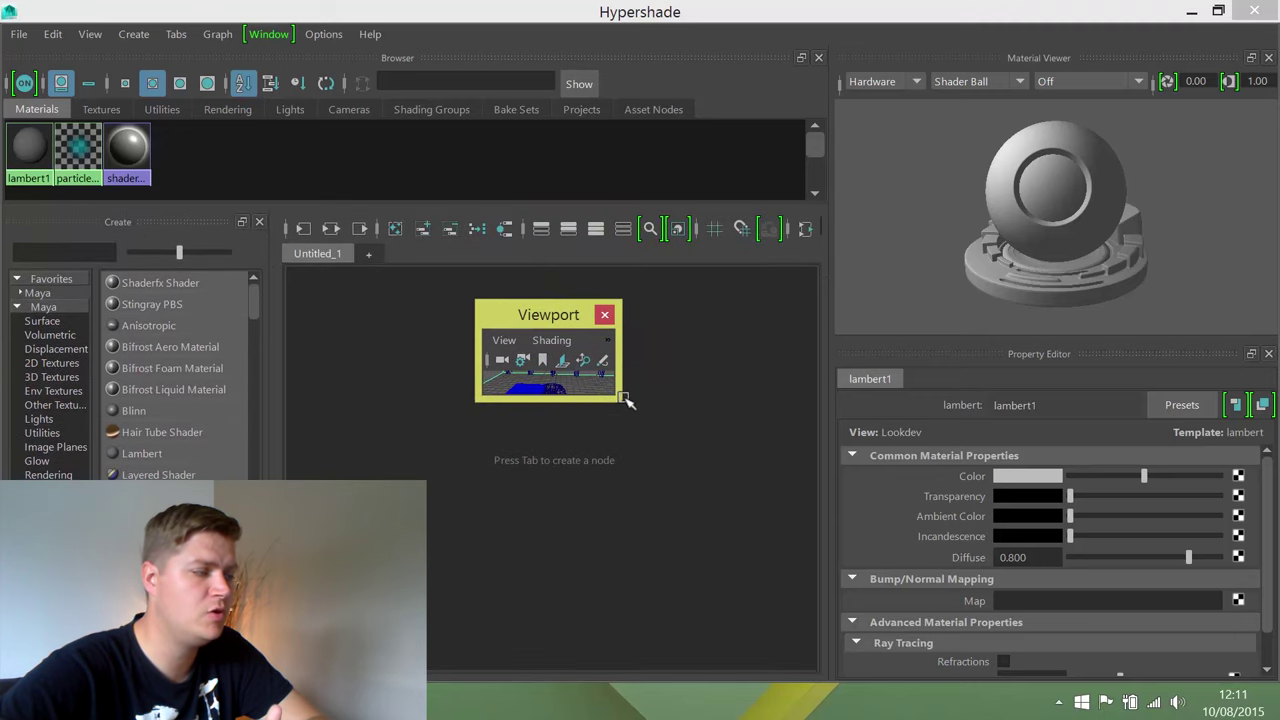
pyautogui.moveTo(628, 398); pyautogui.dragTo(766, 538)
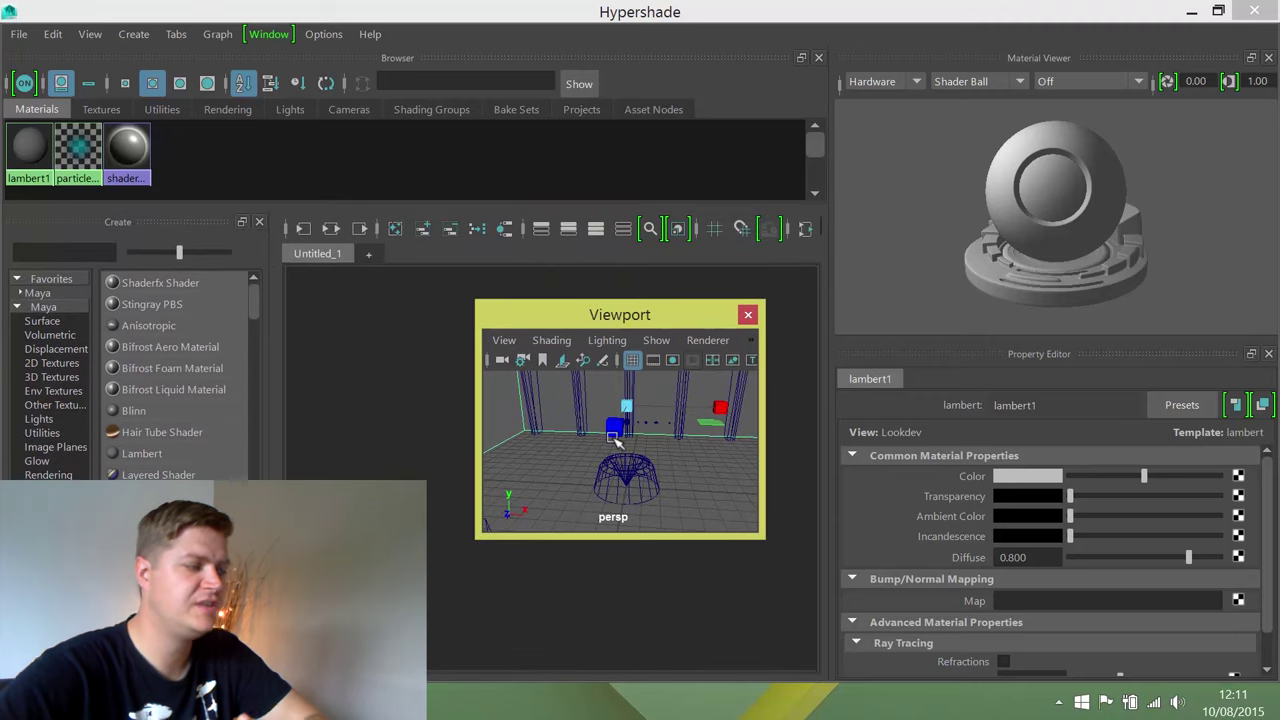
# Step: Dock the viewport beside the Browser, resize it, and switch to shaded display
pyautogui.moveTo(615, 444)
pyautogui.keyDown('alt'); pyautogui.mouseDown()
pyautogui.moveTo(640, 440)
pyautogui.moveTo(605, 445)
pyautogui.mouseUp(); pyautogui.keyUp('alt')
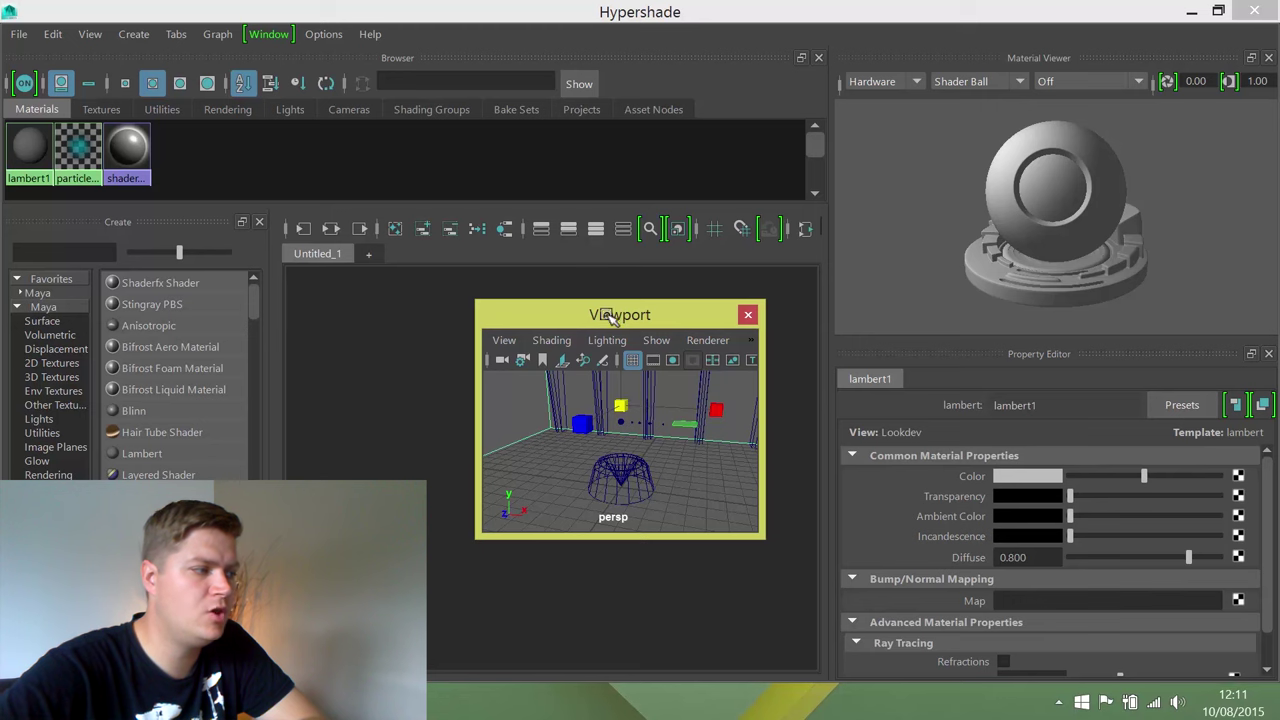
pyautogui.moveTo(591, 309); pyautogui.dragTo(777, 120)
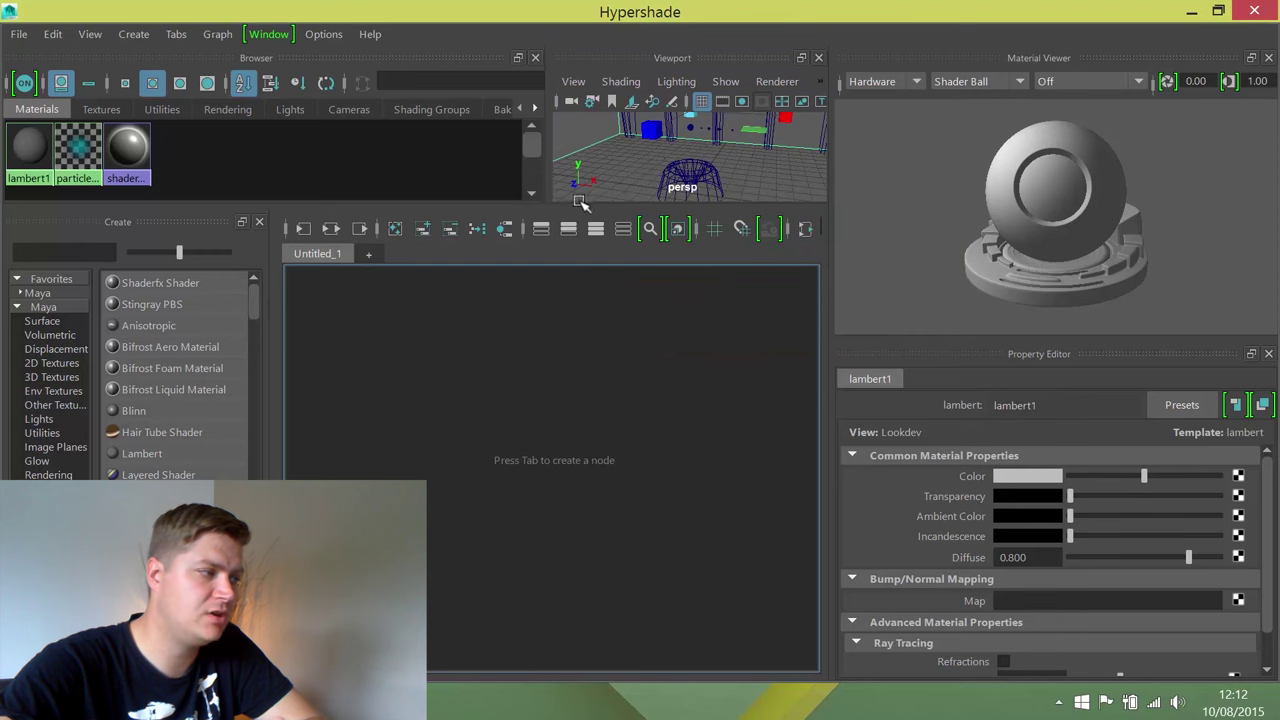
pyautogui.moveTo(583, 203); pyautogui.dragTo(586, 337)
pyautogui.moveTo(549, 257); pyautogui.dragTo(466, 264)
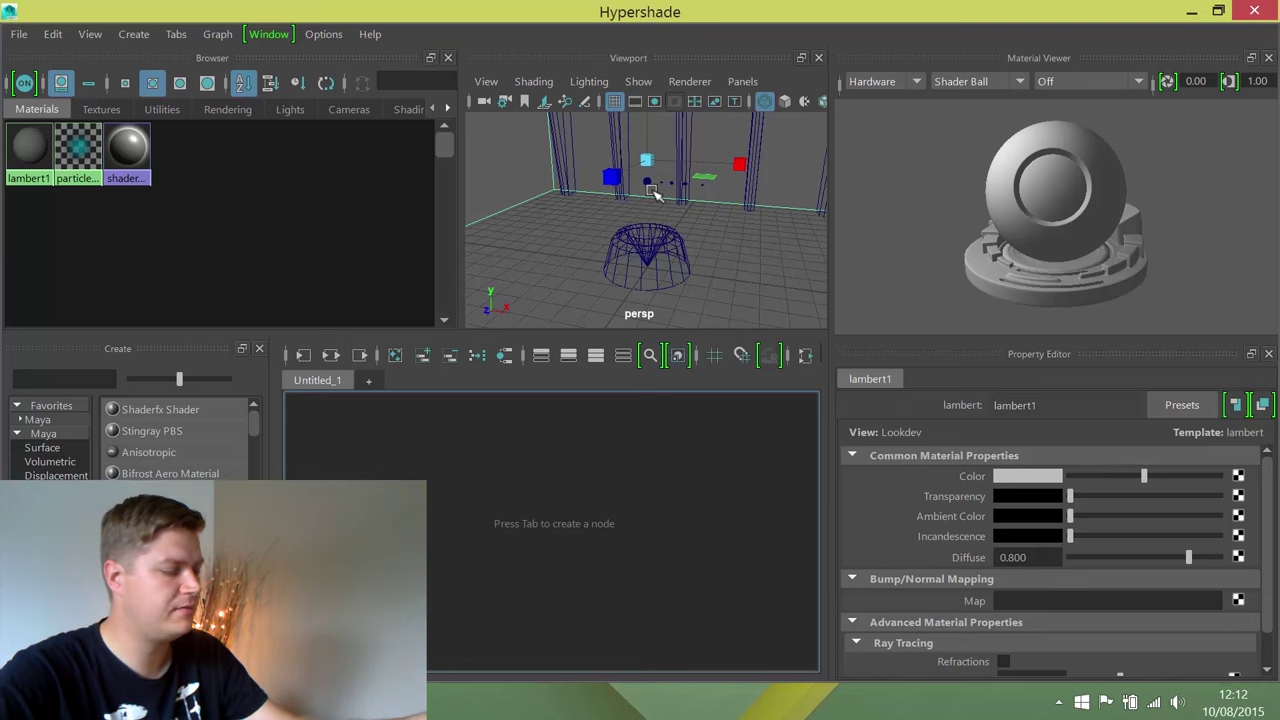
pyautogui.press('5')
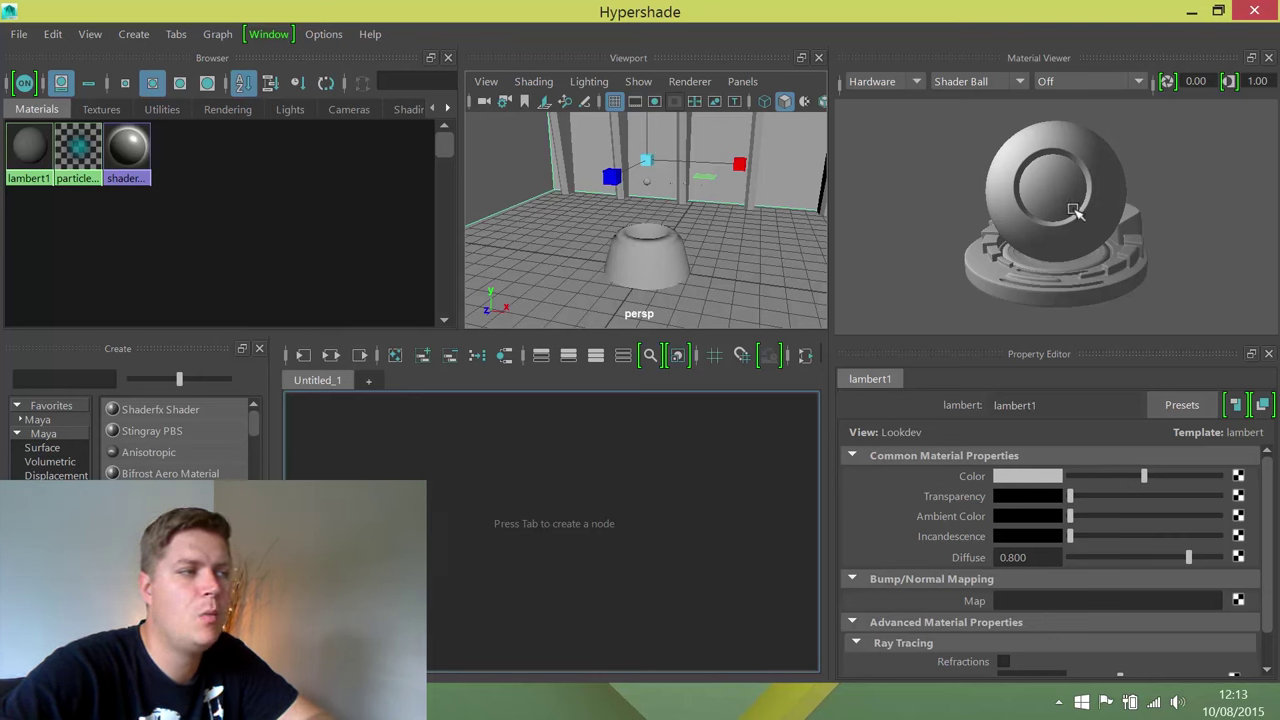
pyautogui.click(1004, 82)
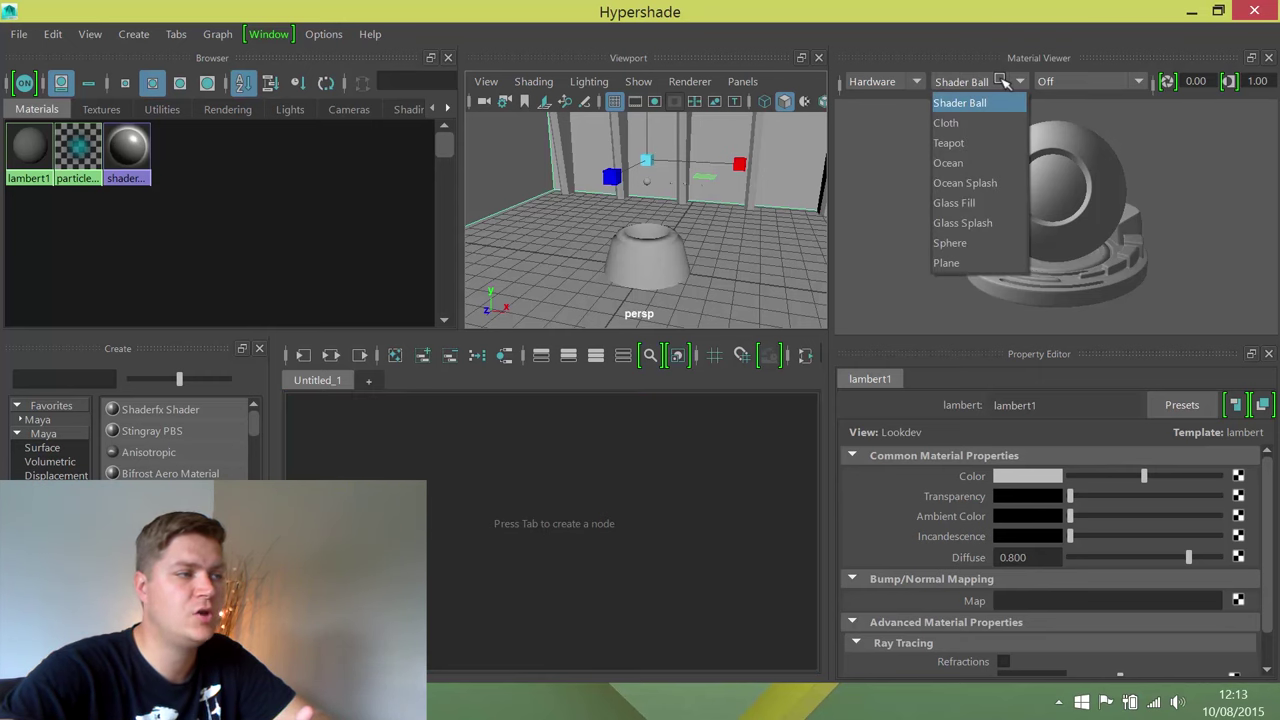
pyautogui.click(1004, 82)
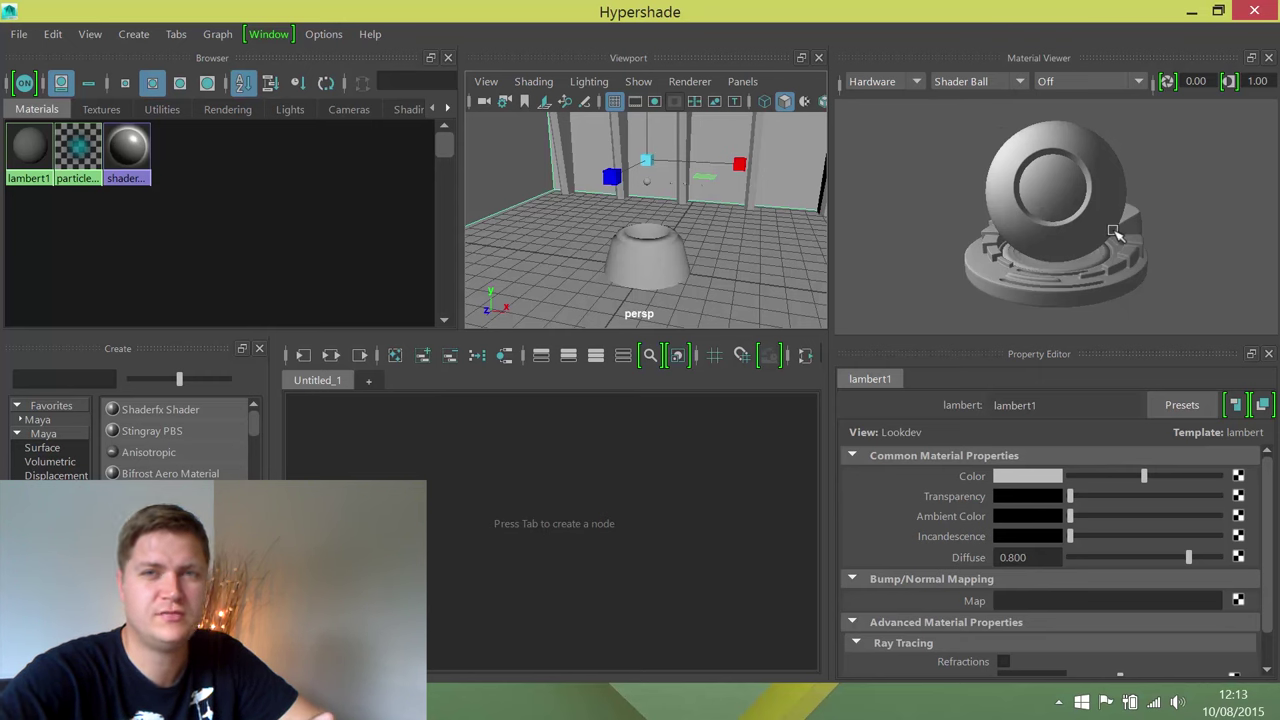
pyautogui.click(990, 84)
pyautogui.click(987, 117)
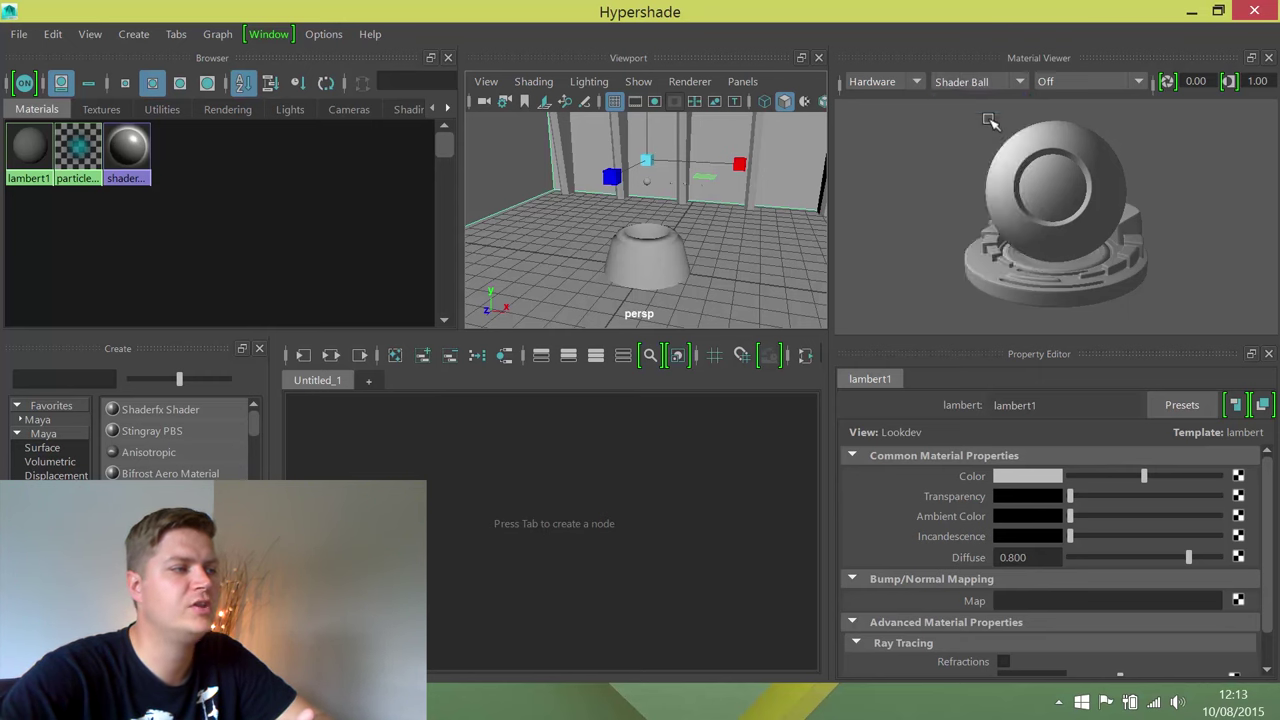
pyautogui.scroll(-1, 986, 86)
pyautogui.click(986, 84)
pyautogui.click(986, 120)
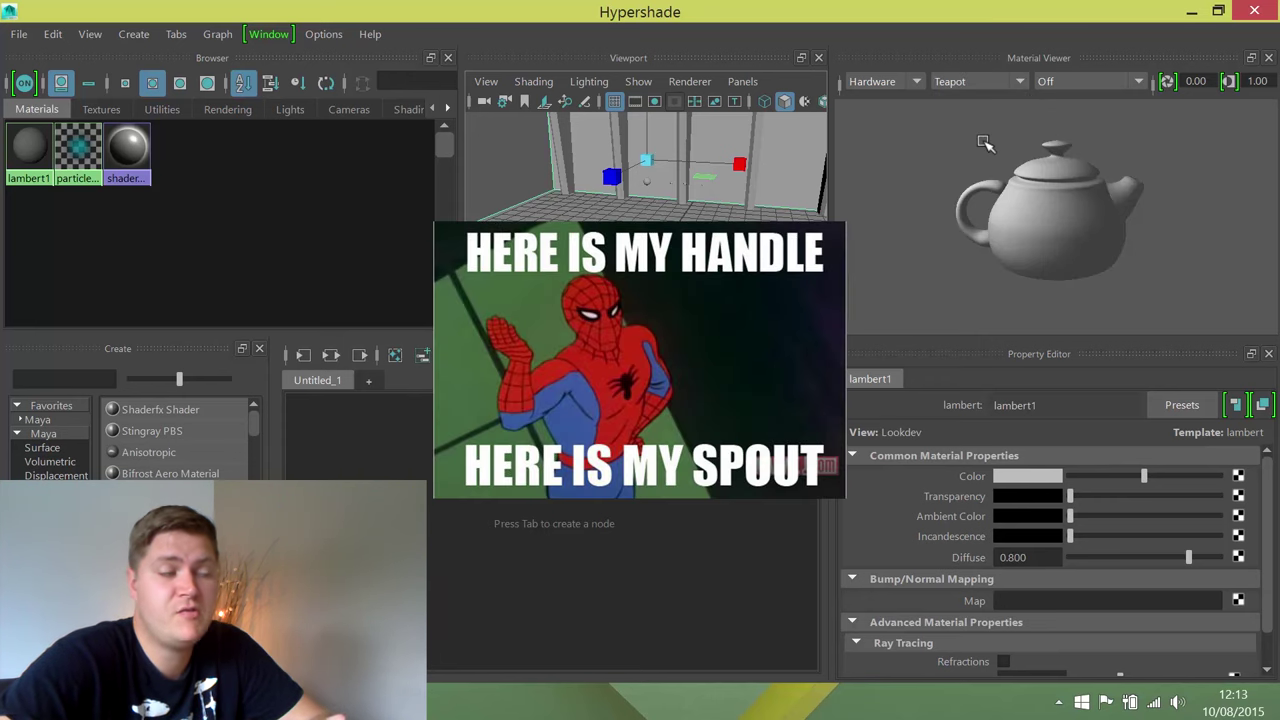
pyautogui.click(1003, 84)
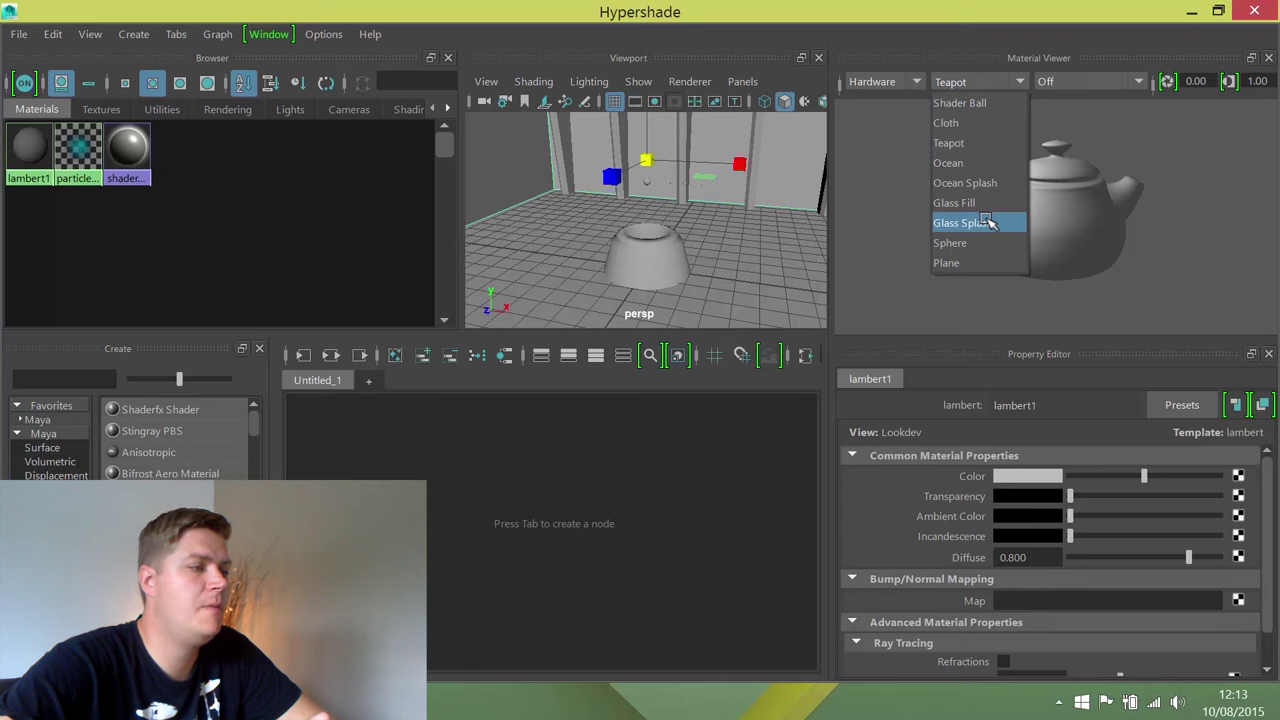
pyautogui.click(980, 183)
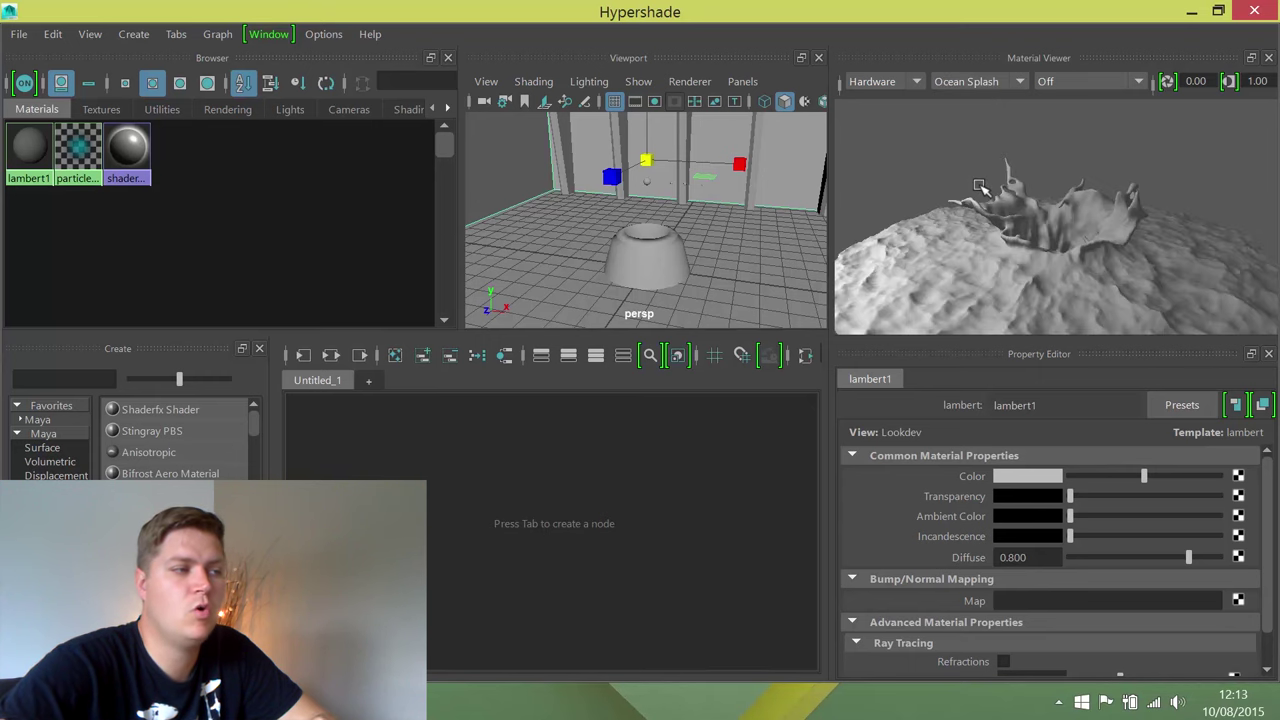
pyautogui.click(984, 82)
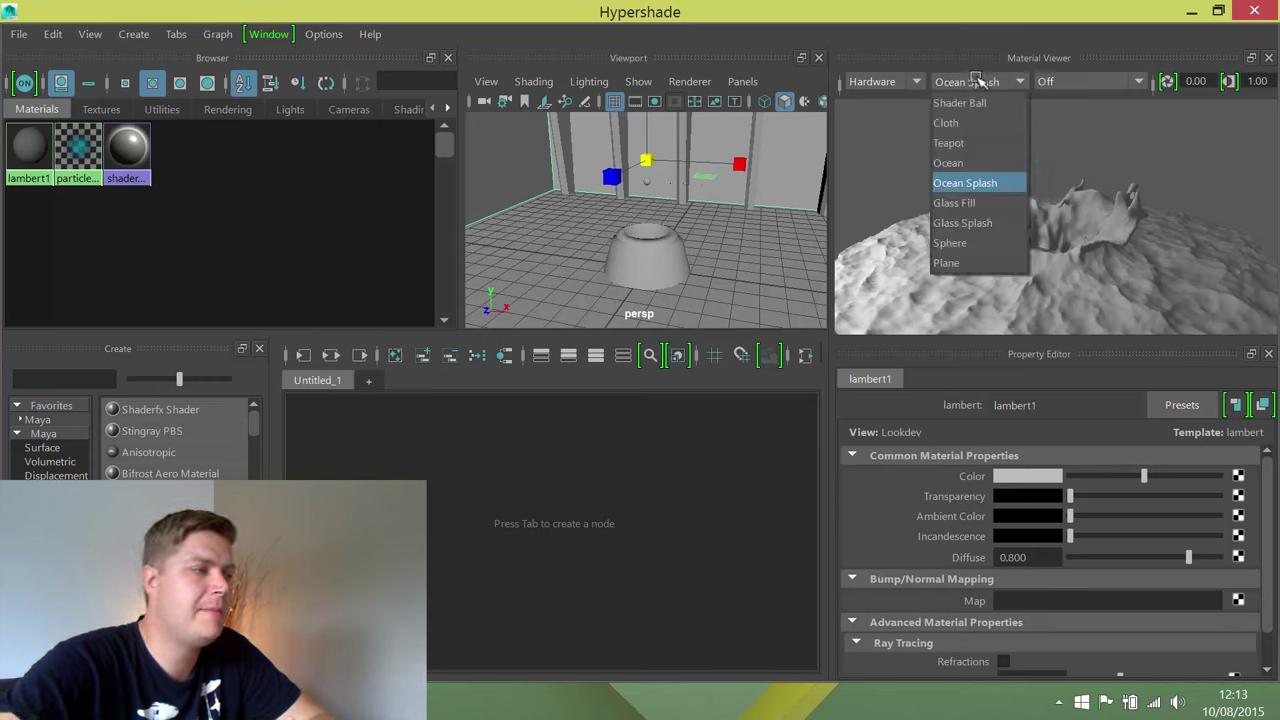
pyautogui.click(960, 103)
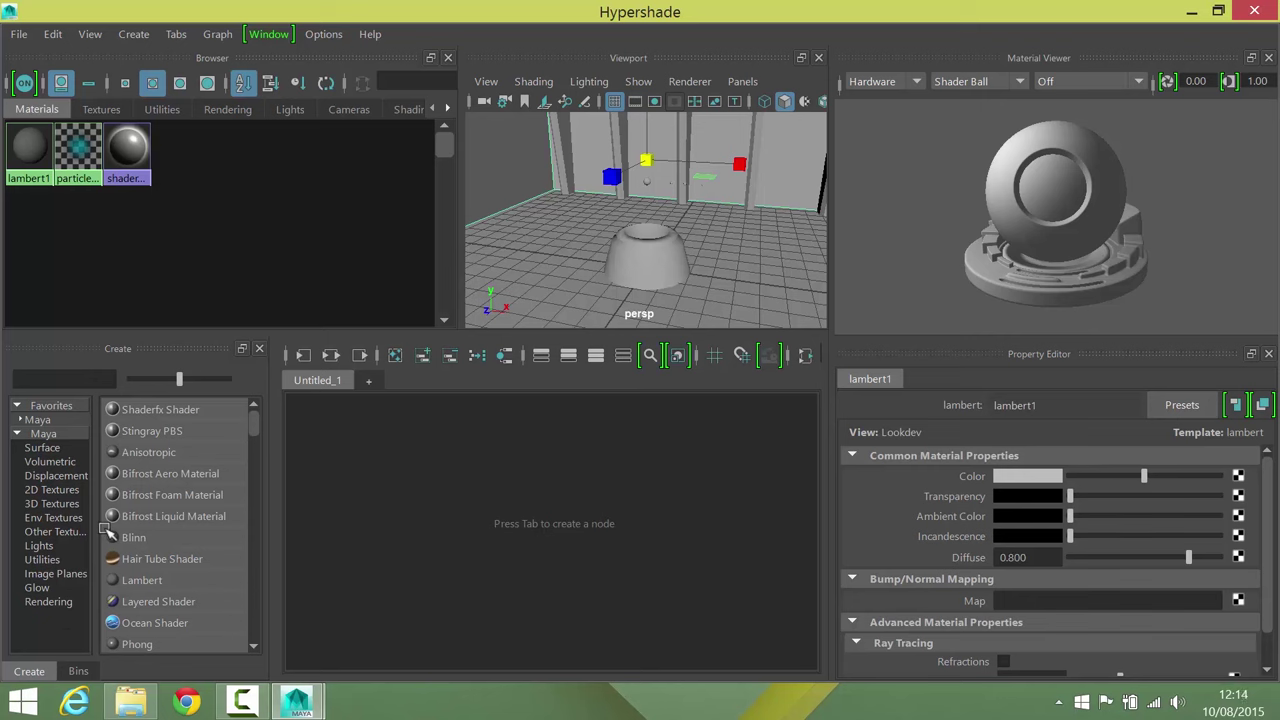
# Step: Filter the Create panel to Maya Surface materials and create a blinn1 Blinn node
pyautogui.moveTo(104, 530); pyautogui.dragTo(30, 436, button='middle')
pyautogui.click(38, 449)
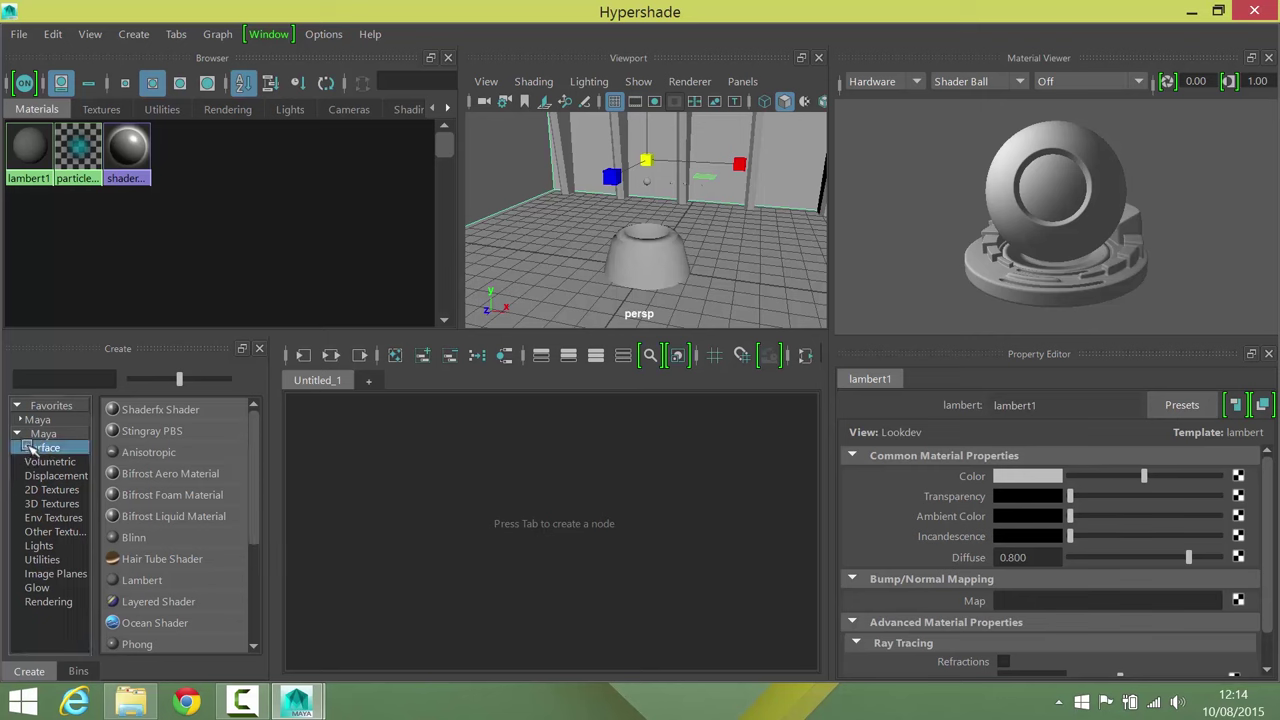
pyautogui.moveTo(145, 538); pyautogui.dragTo(148, 540, button='middle')
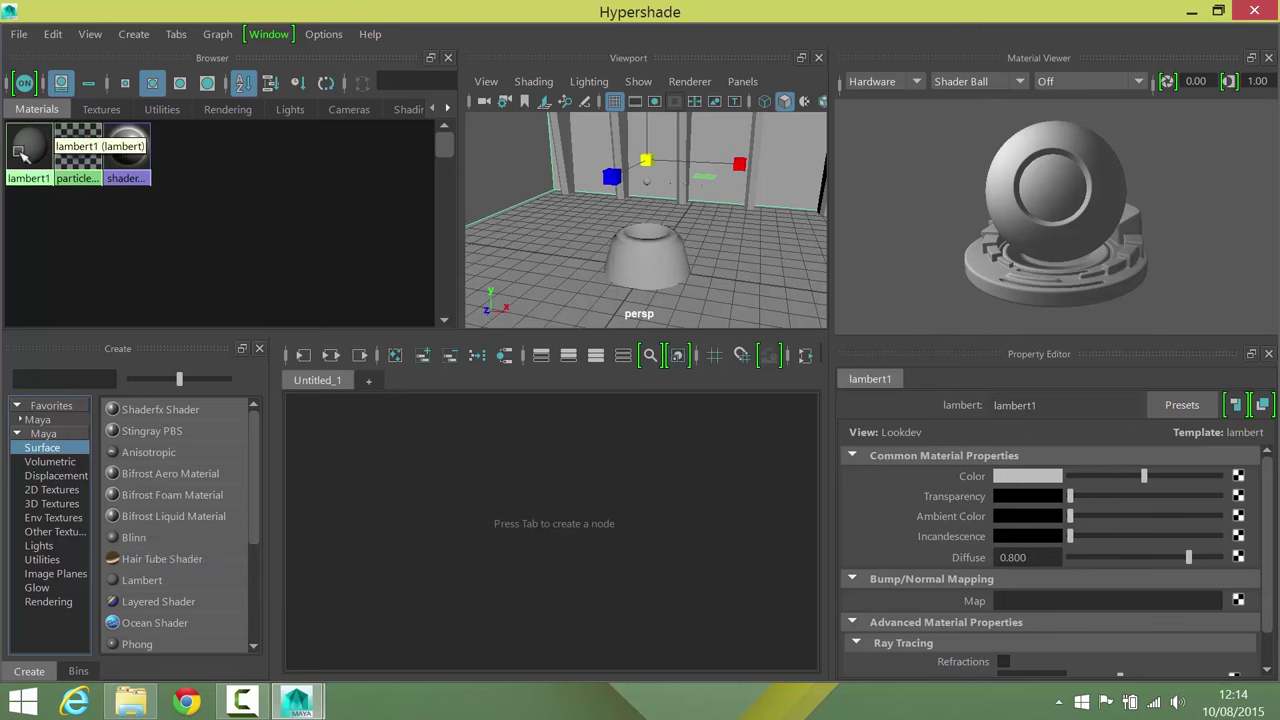
pyautogui.moveTo(25, 148); pyautogui.dragTo(608, 226, button='middle')
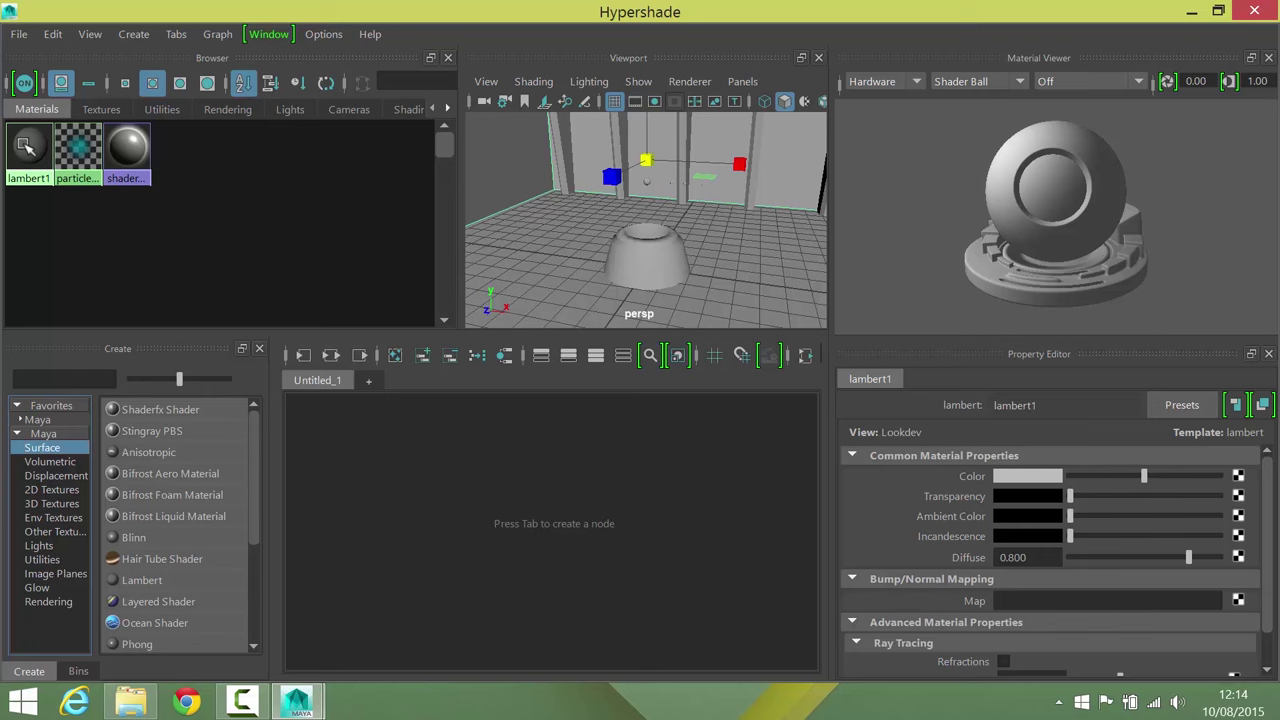
pyautogui.click(138, 537)
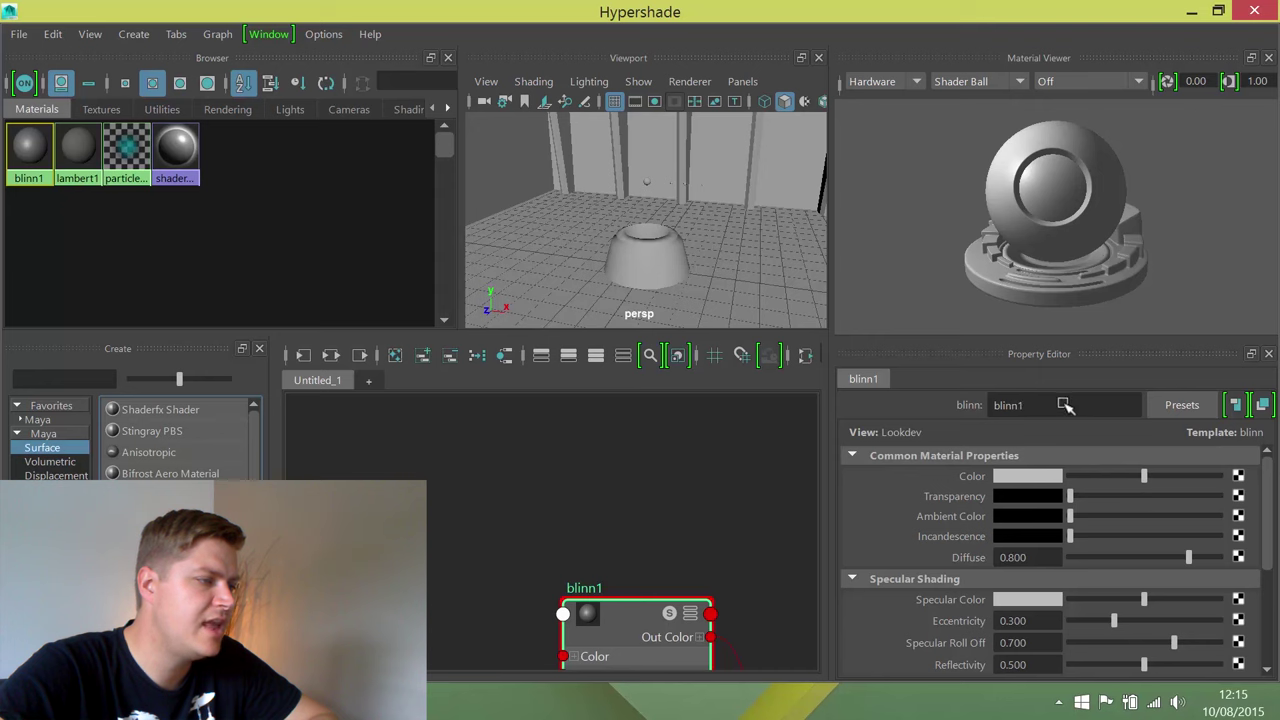
# Step: Rename blinn1 to 'projectorM' in the Property Editor name field
pyautogui.doubleClick(1022, 404)
pyautogui.write('projectorM')
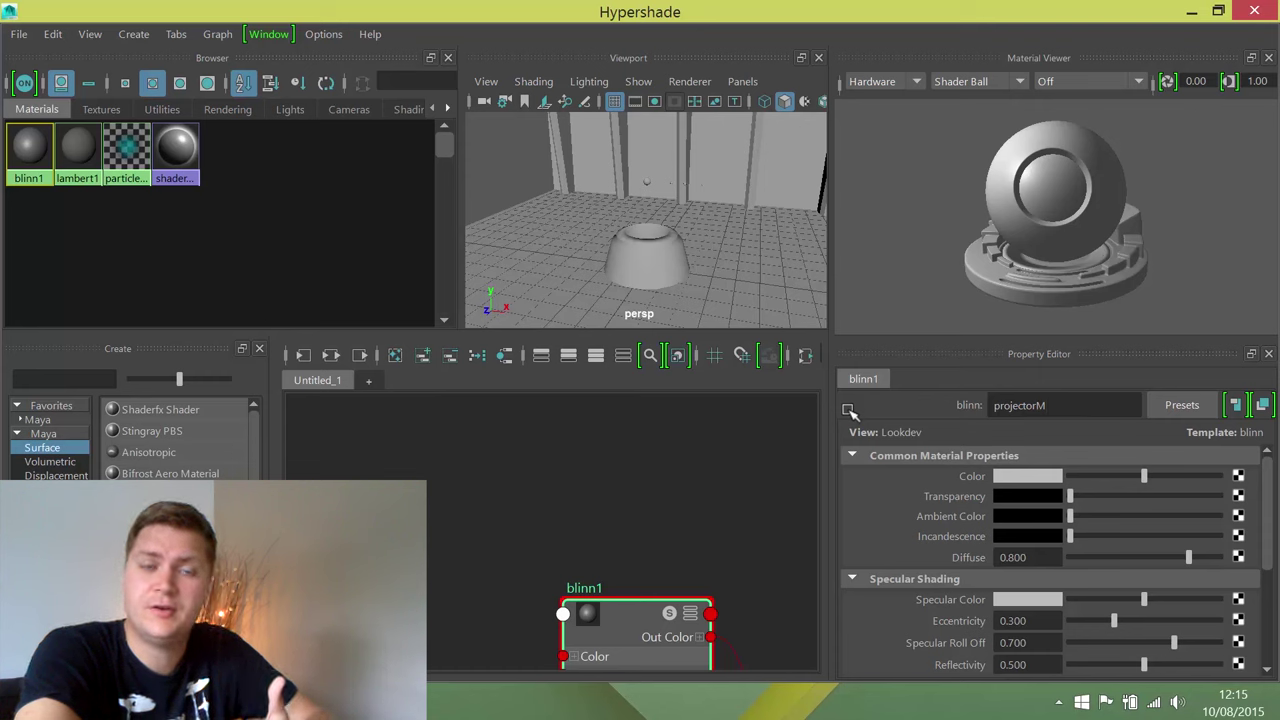
pyautogui.press('Return')
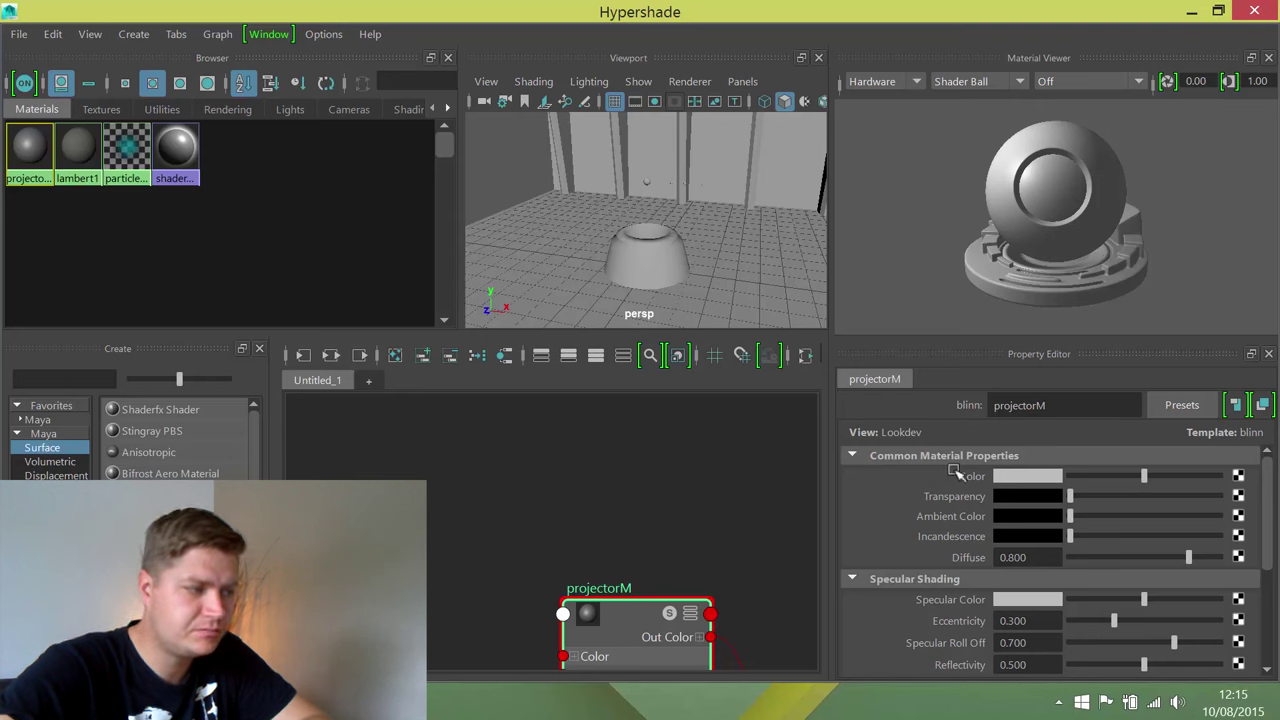
# Step: Set projectorM's Color to deep blue-violet, hue about 245.8, saturation 1, value 0.467
pyautogui.moveTo(1145, 477)
pyautogui.mouseDown()
pyautogui.moveTo(1070, 476)
pyautogui.moveTo(1218, 476)
pyautogui.moveTo(1070, 476)
pyautogui.moveTo(1215, 476)
pyautogui.moveTo(1148, 483)
pyautogui.mouseUp()
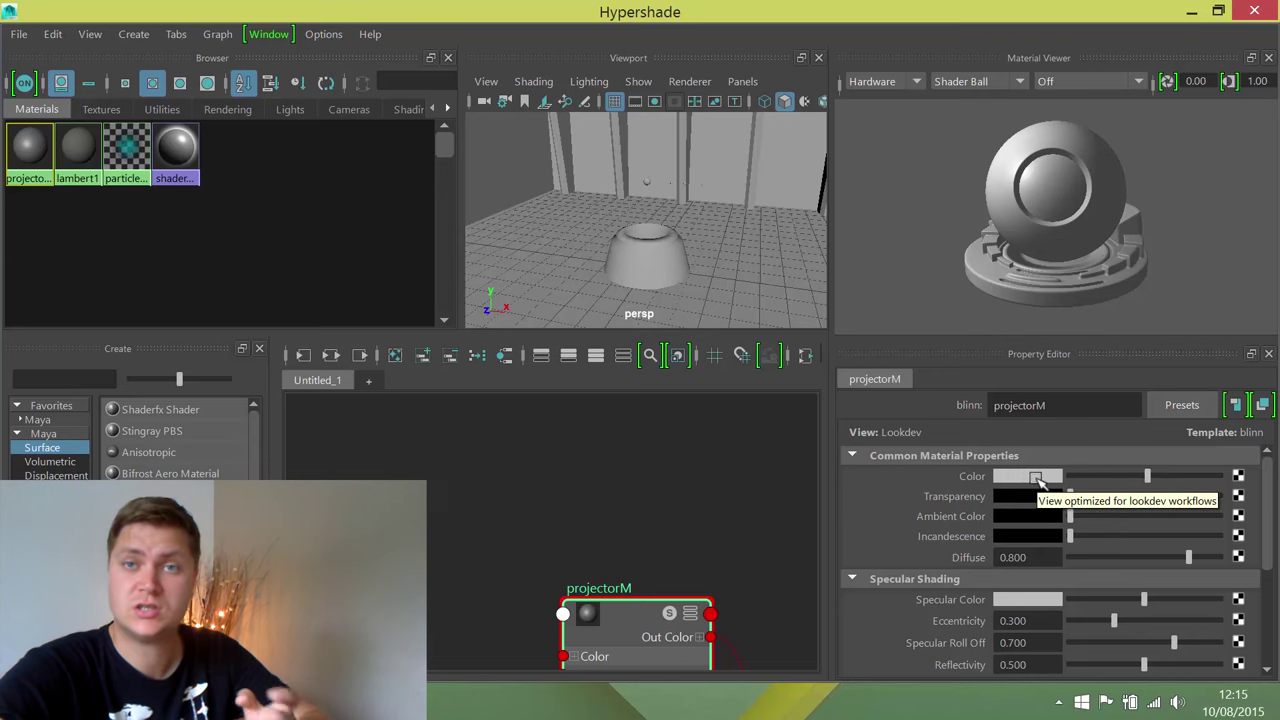
pyautogui.click(1037, 477)
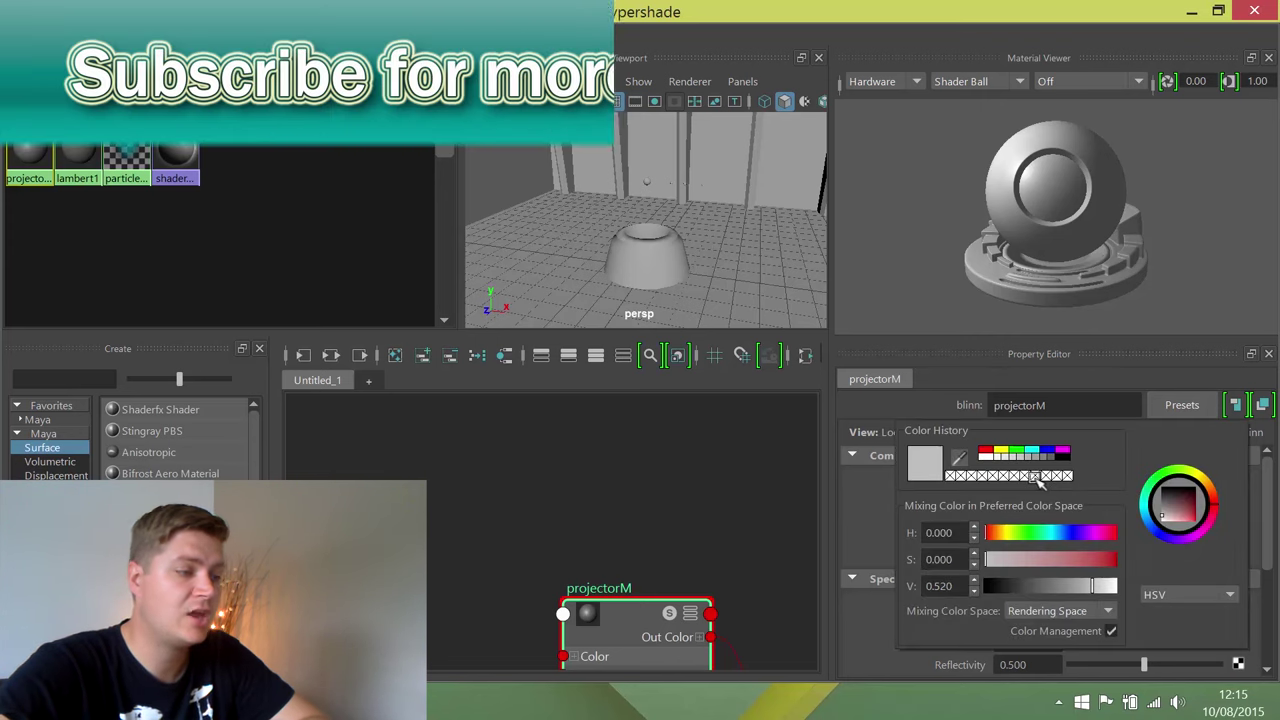
pyautogui.click(1044, 534)
pyautogui.moveTo(1044, 534); pyautogui.dragTo(1090, 590)
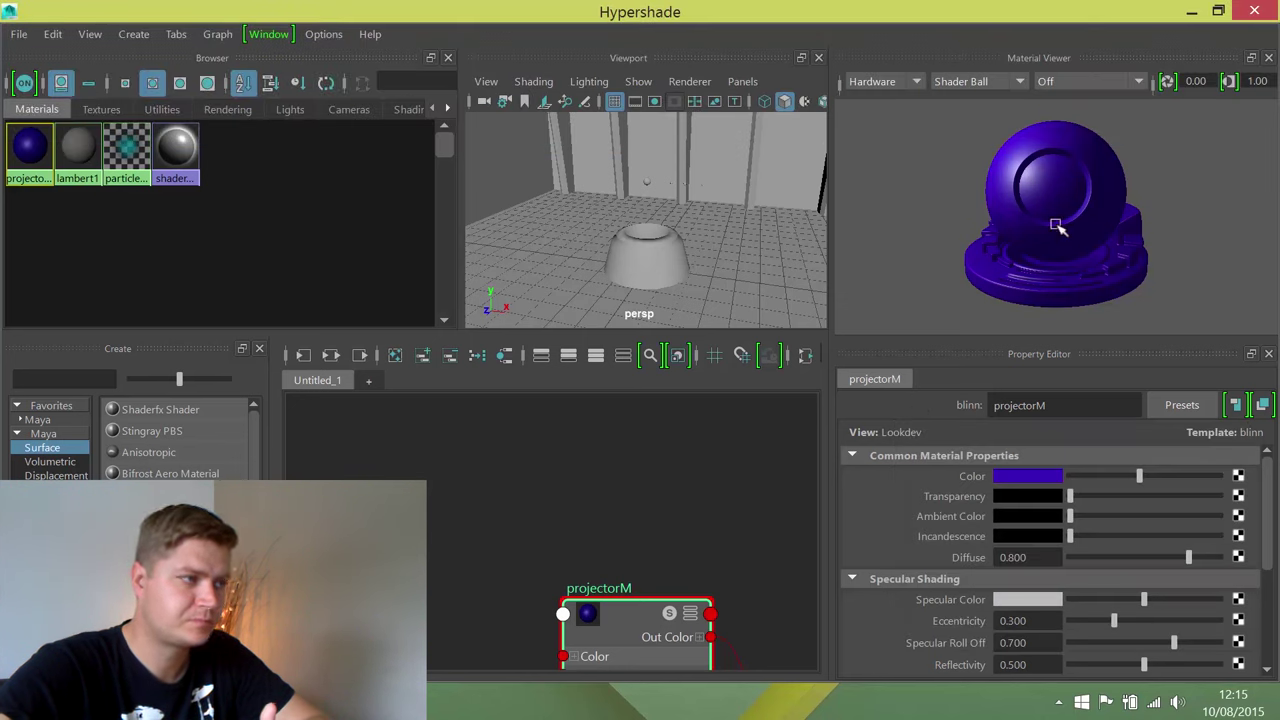
pyautogui.click(997, 83)
pyautogui.click(994, 124)
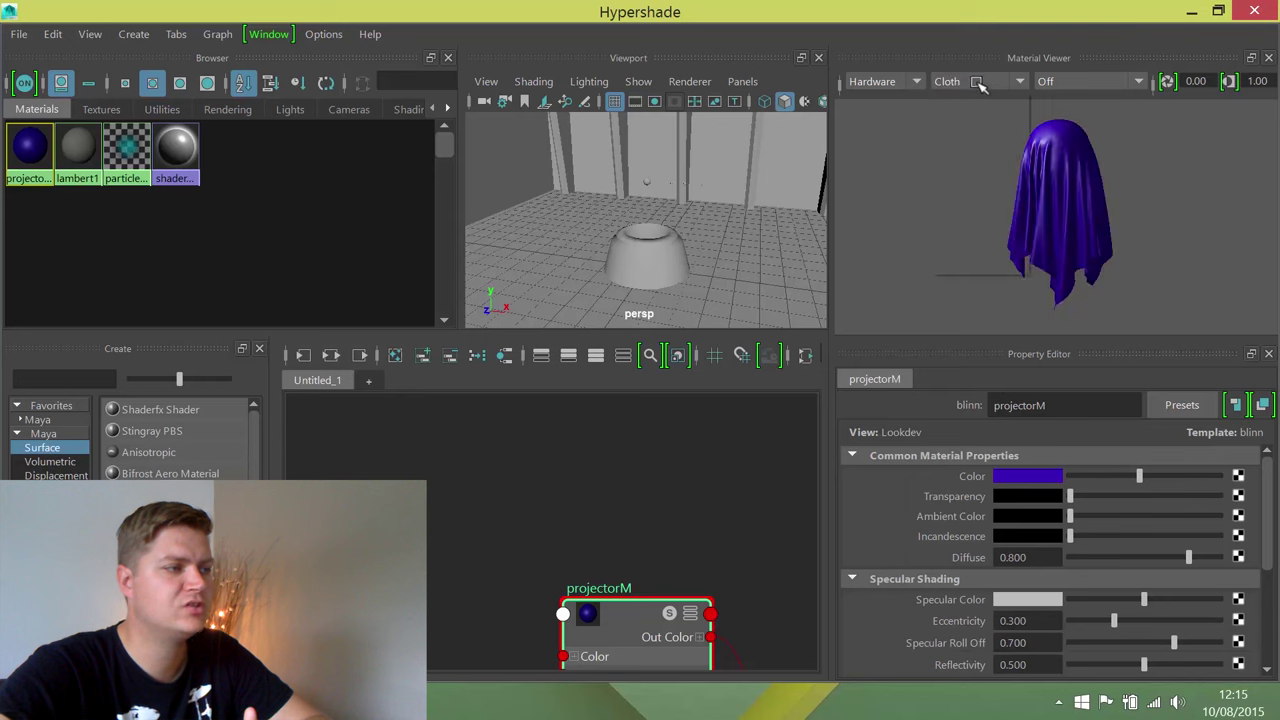
pyautogui.click(985, 82)
pyautogui.click(988, 223)
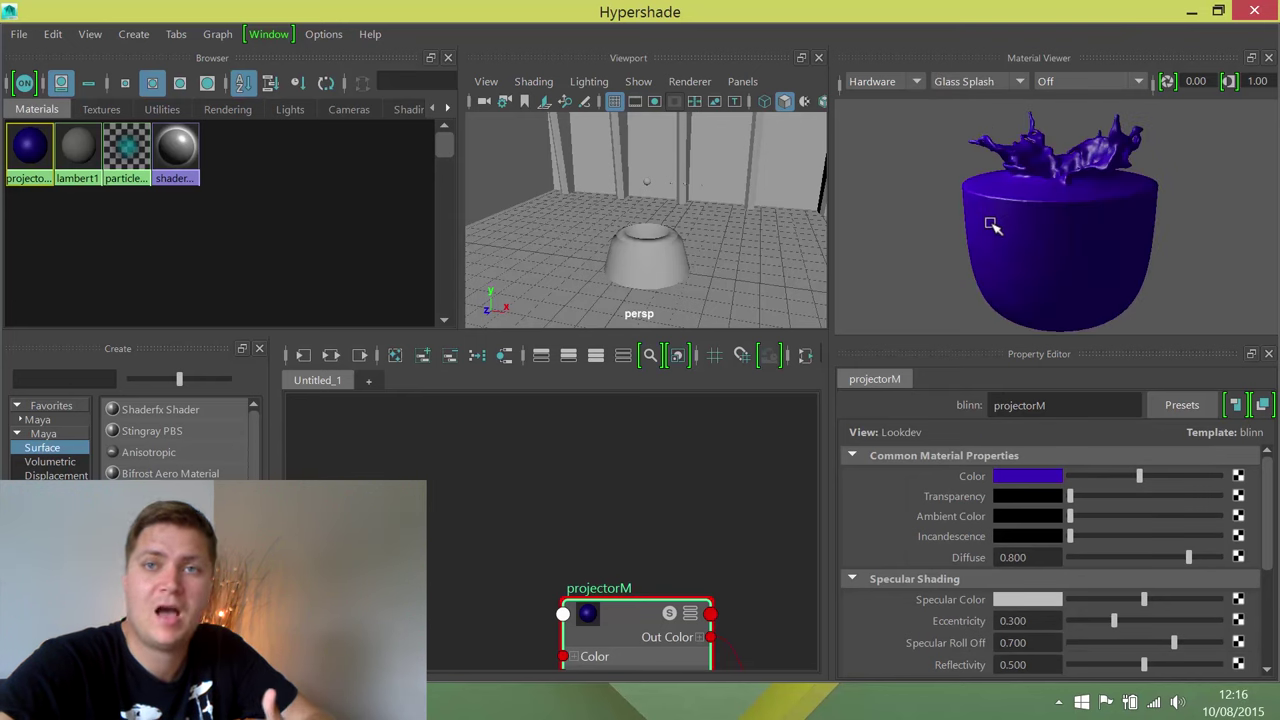
pyautogui.click(965, 80)
pyautogui.click(980, 98)
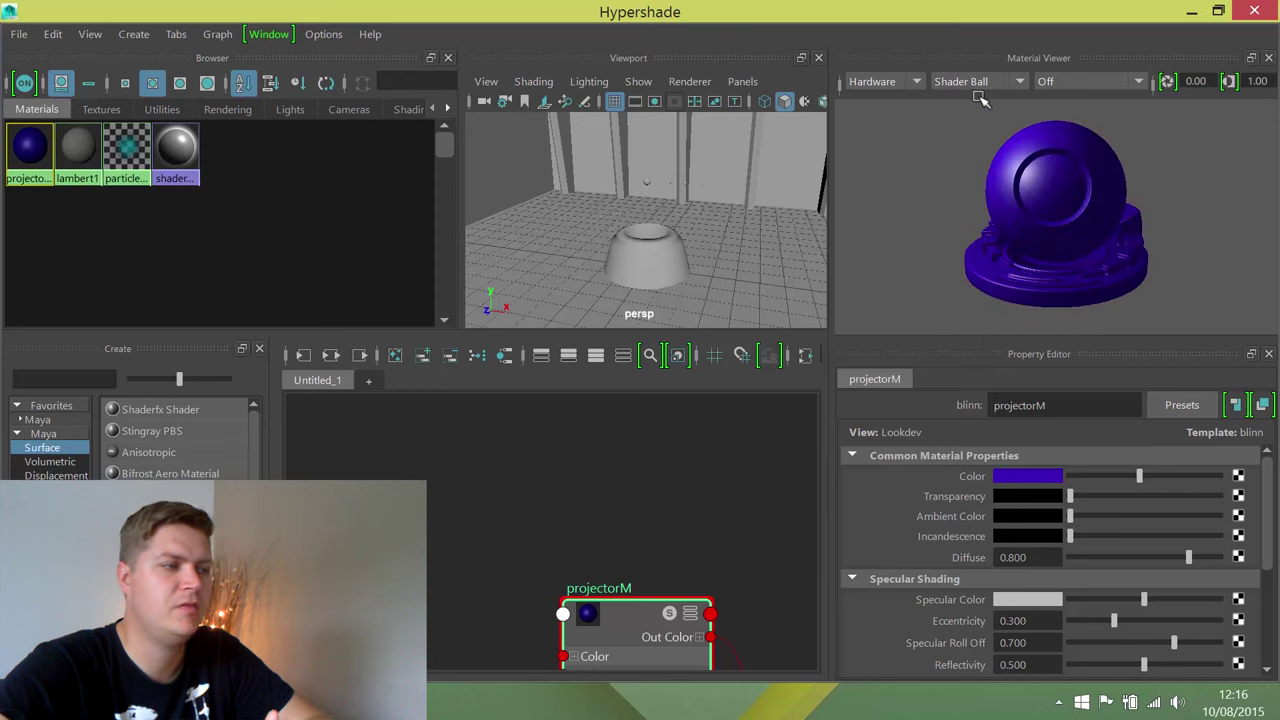
pyautogui.scroll(-1, 900, 450)
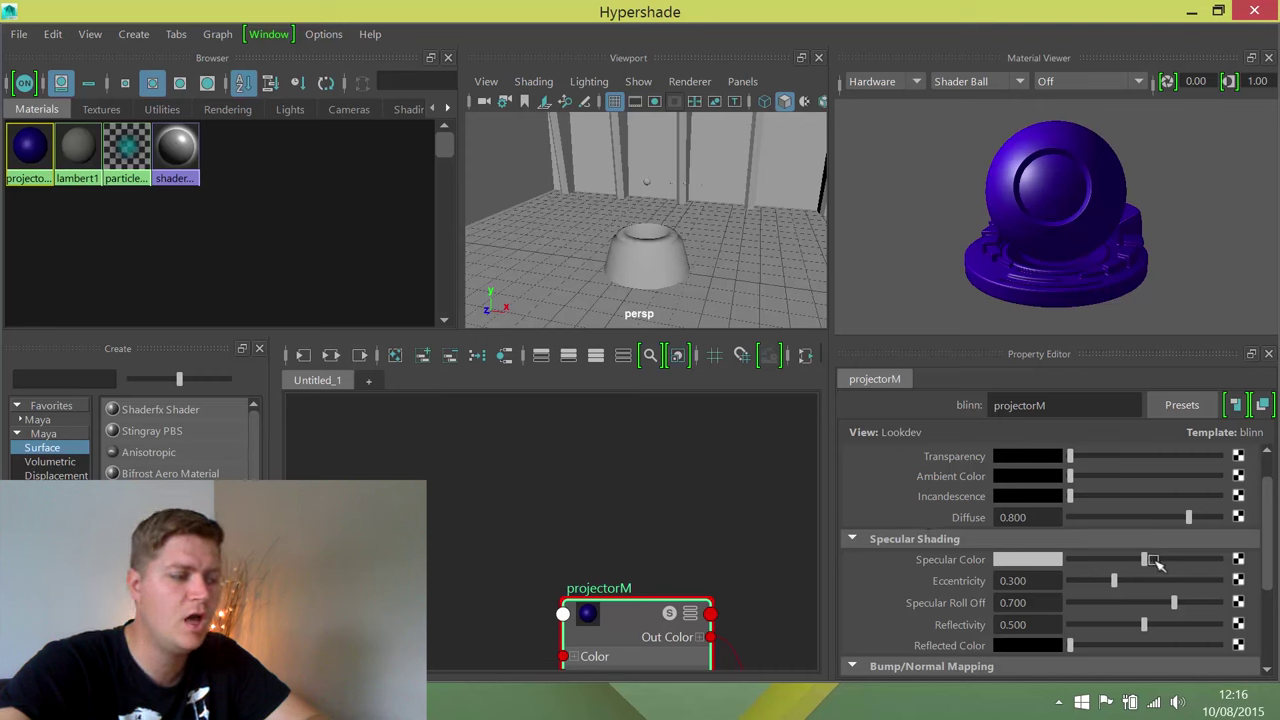
# Step: Set projectorM's Specular Color to white and Eccentricity to 0.1
pyautogui.moveTo(1148, 560); pyautogui.dragTo(1208, 560)
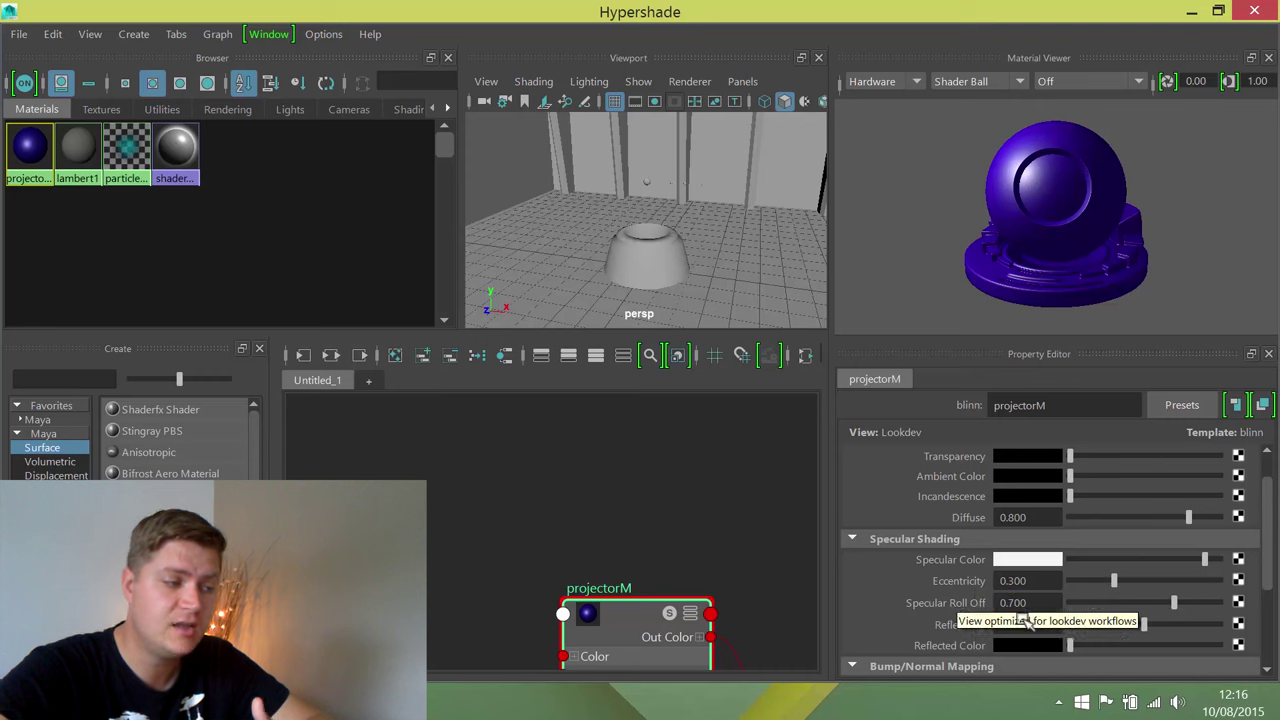
pyautogui.click(1046, 583)
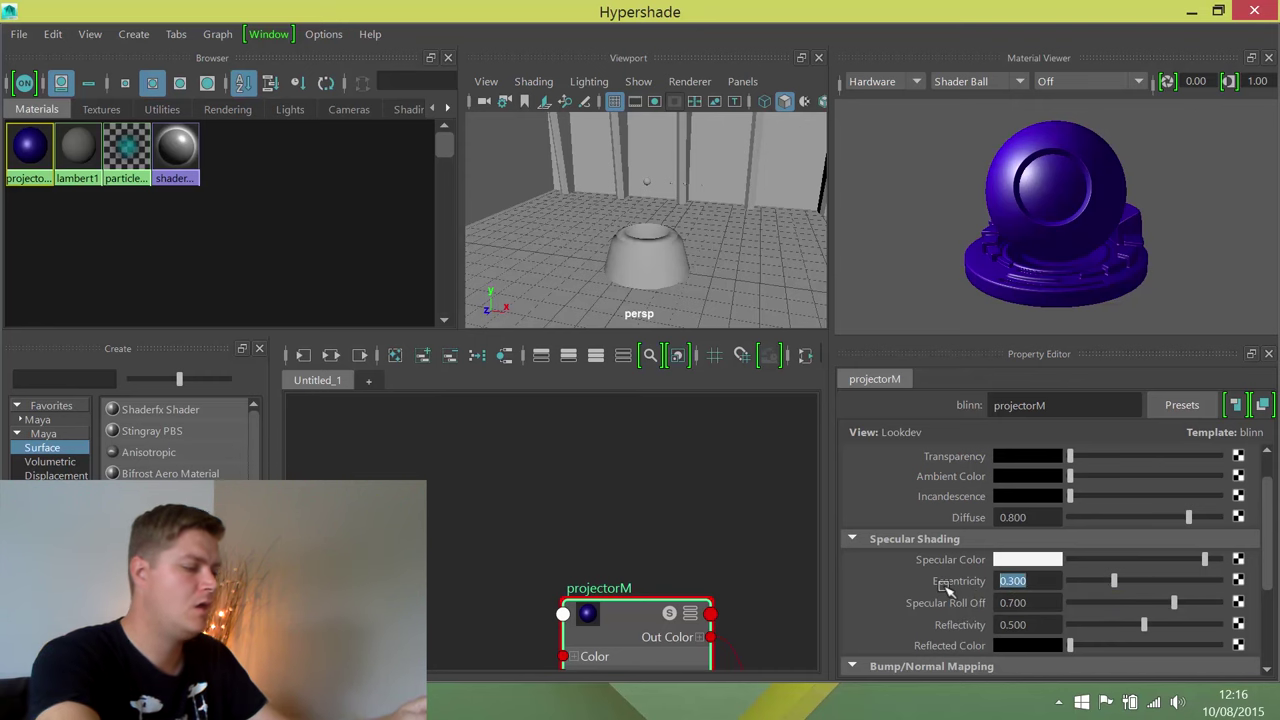
pyautogui.write('0.1')
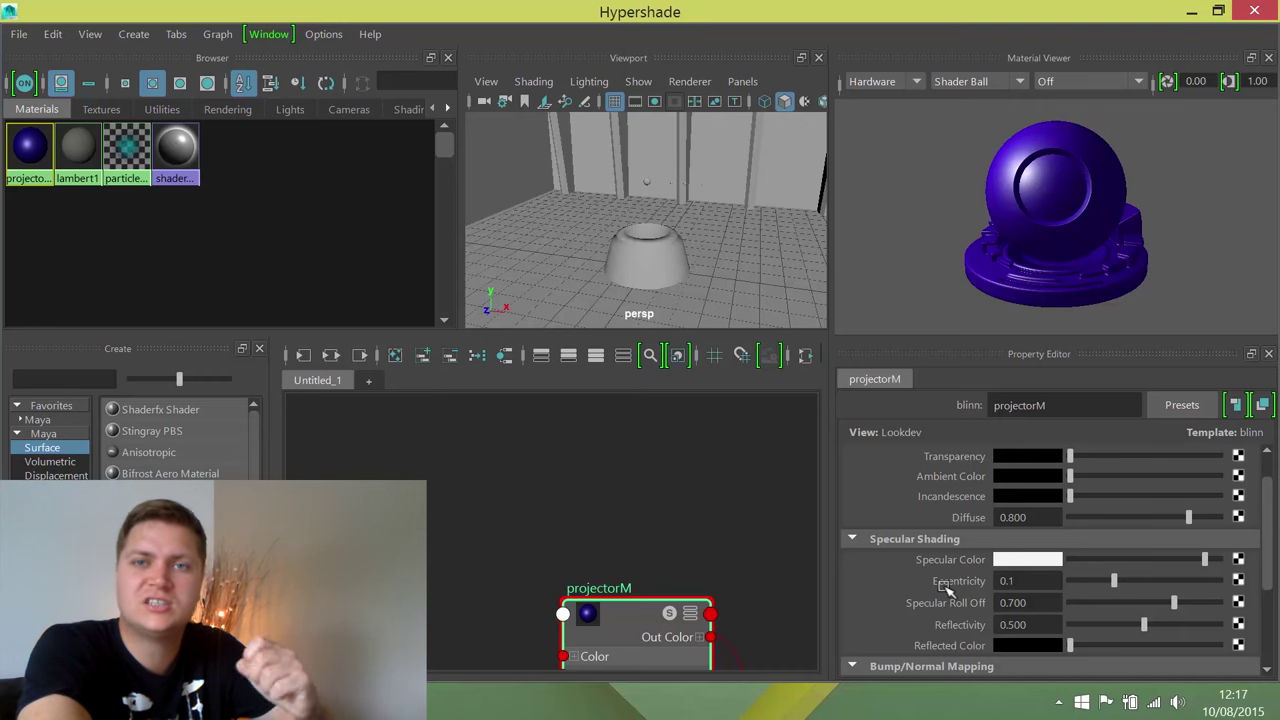
pyautogui.press('Return')
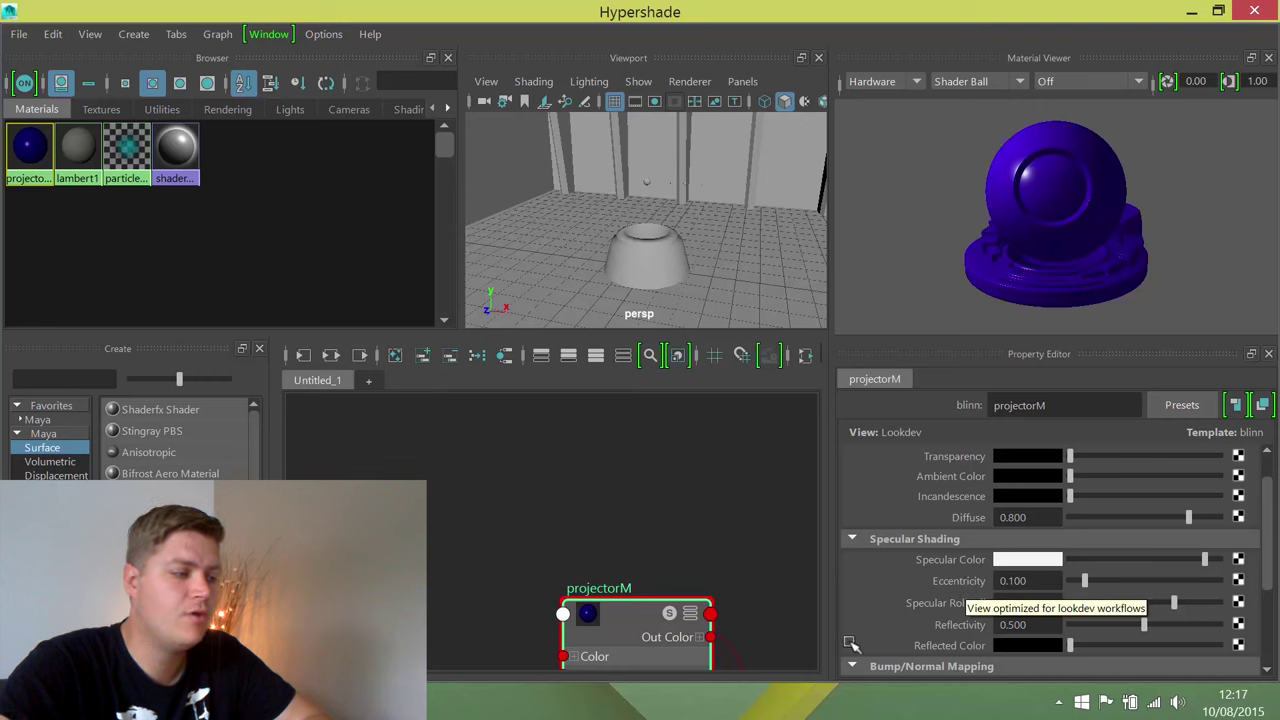
# Step: Set Specular Roll Off to 0.85 and Reflectivity to 0.3
pyautogui.click(1036, 604)
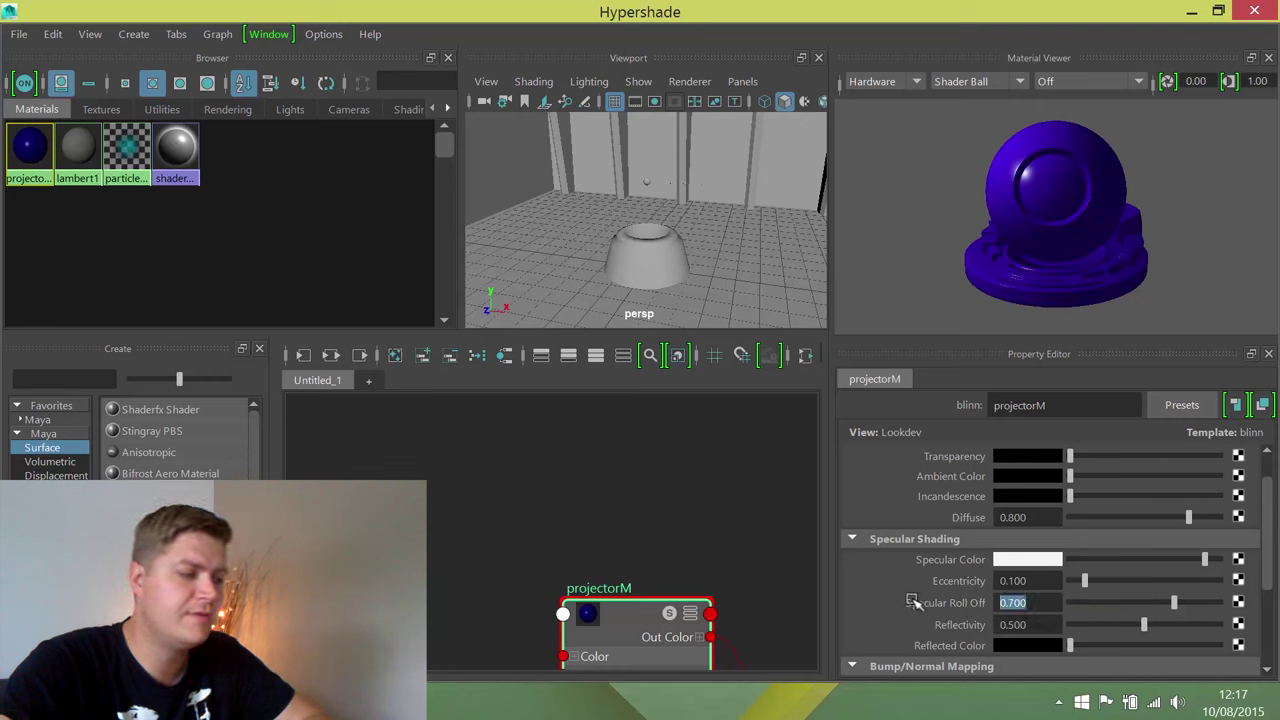
pyautogui.write('0.')
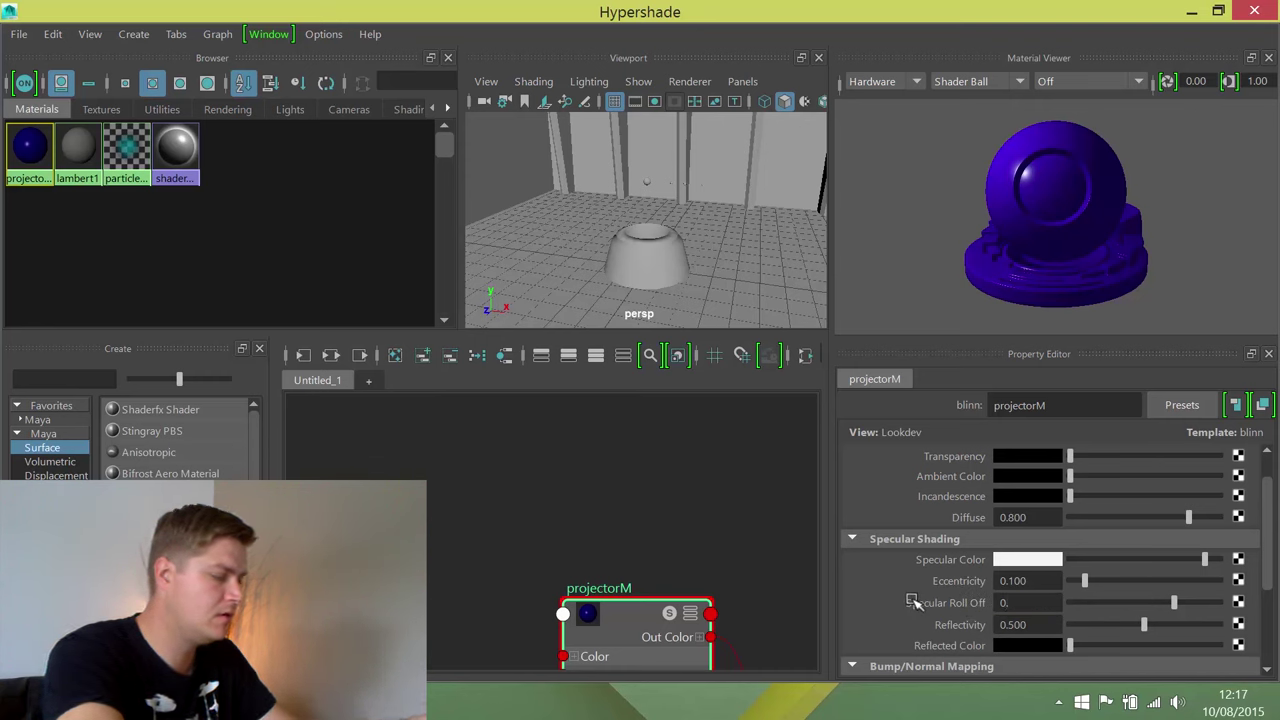
pyautogui.write('85')
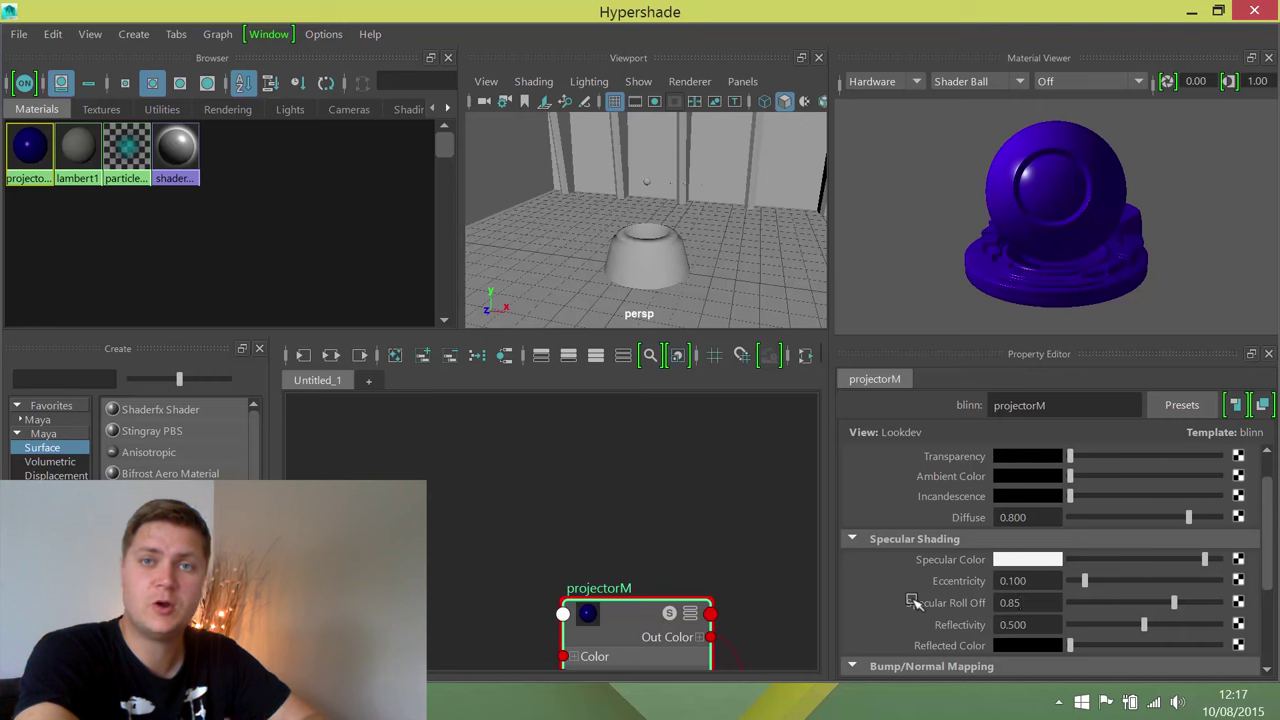
pyautogui.press('Return')
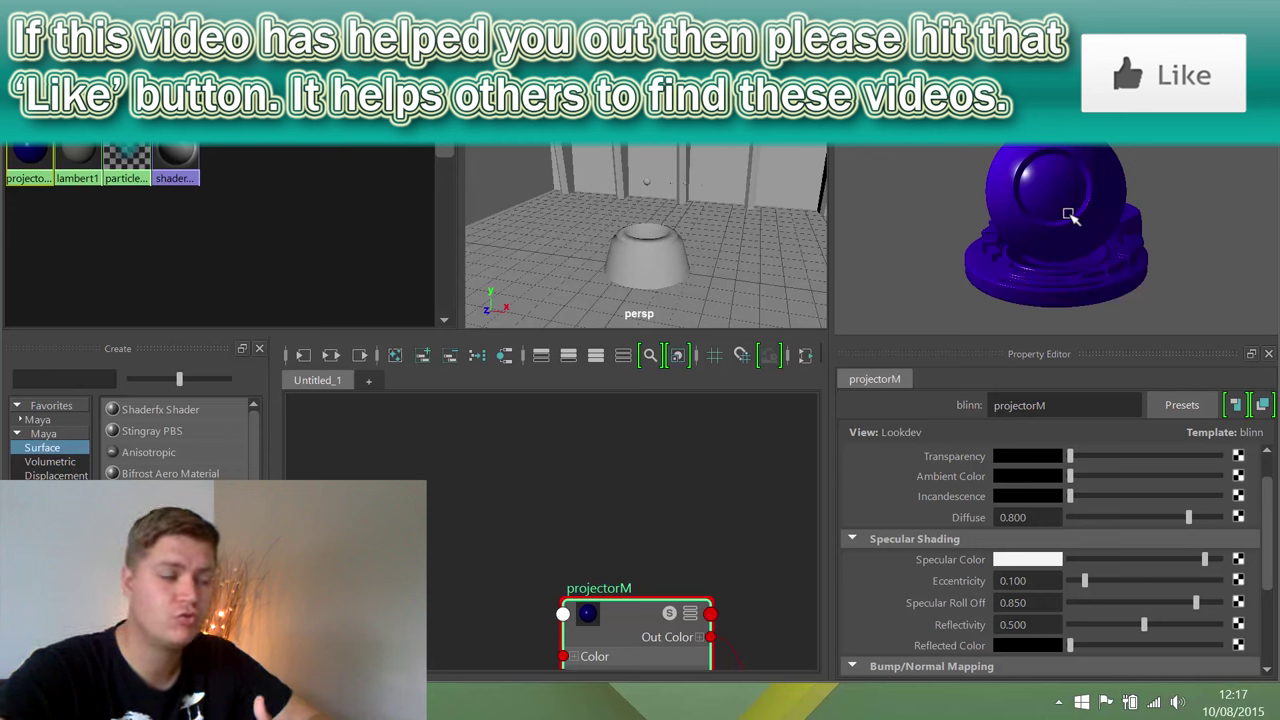
pyautogui.click(1040, 624)
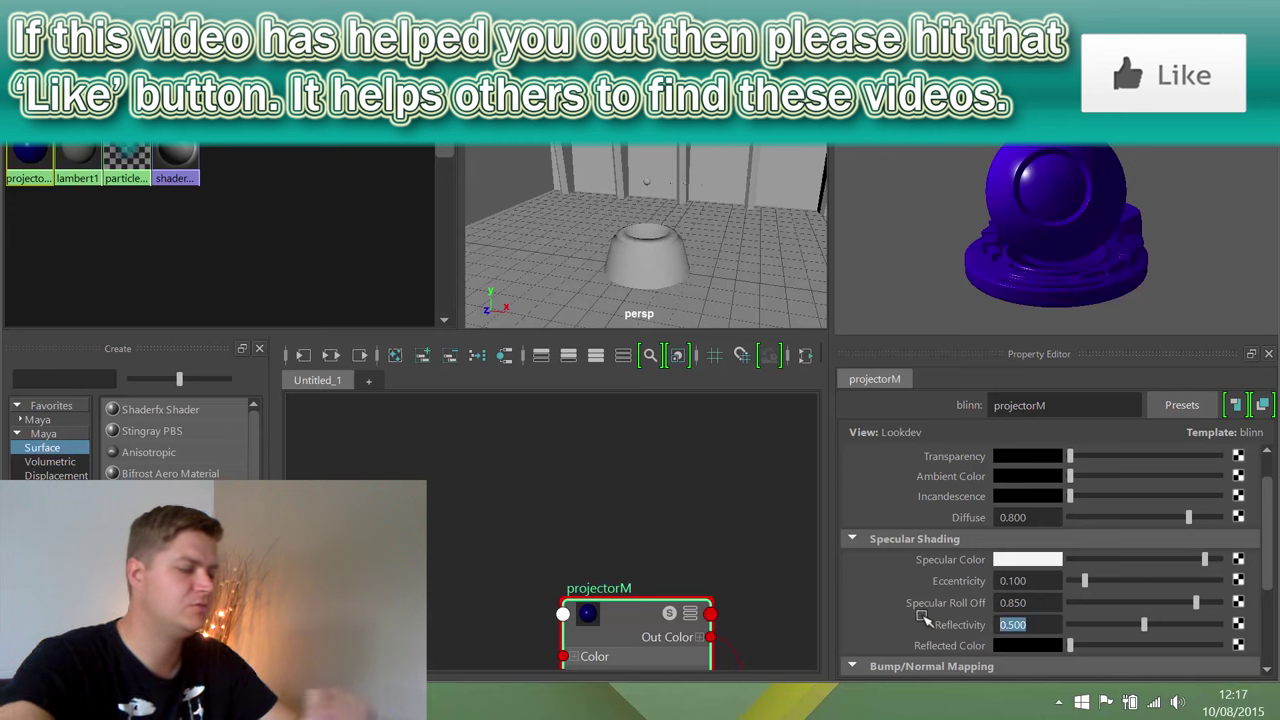
pyautogui.write('0.3')
pyautogui.press('Return')
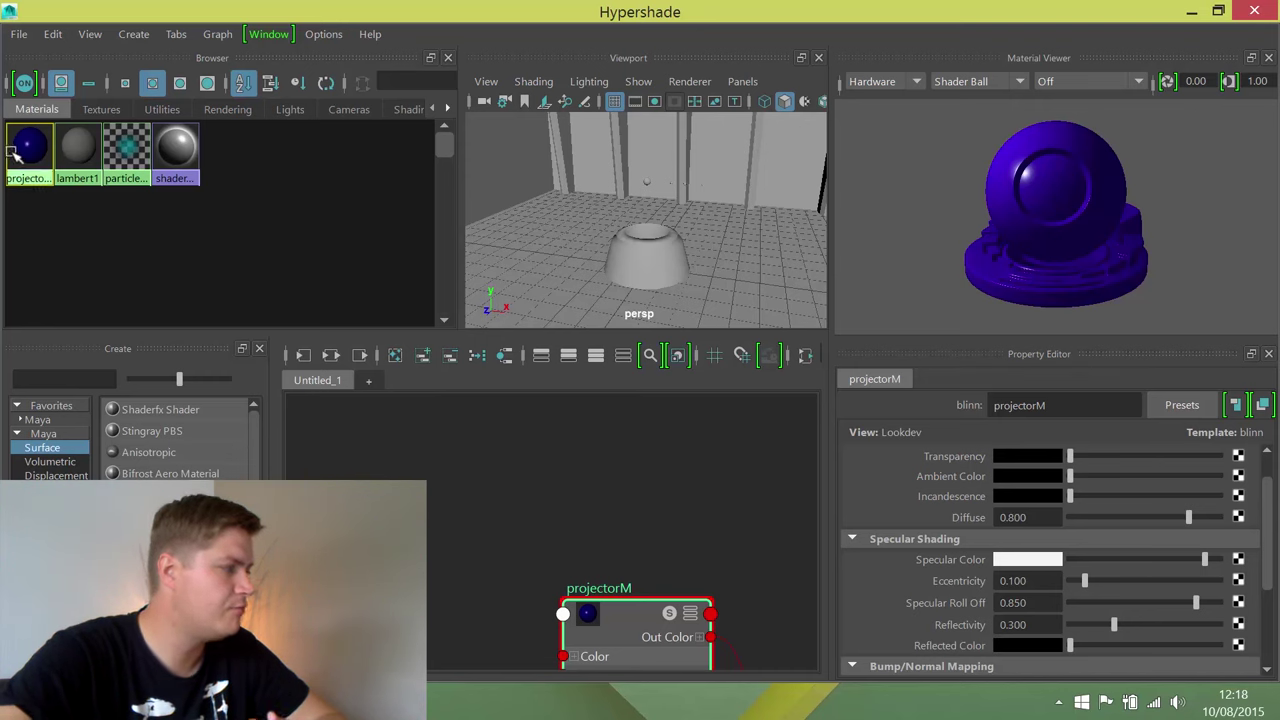
# Step: Drop projectorM onto the projector model and orbit to inspect the glossy blue result
pyautogui.moveTo(30, 143); pyautogui.dragTo(677, 255, button='middle')
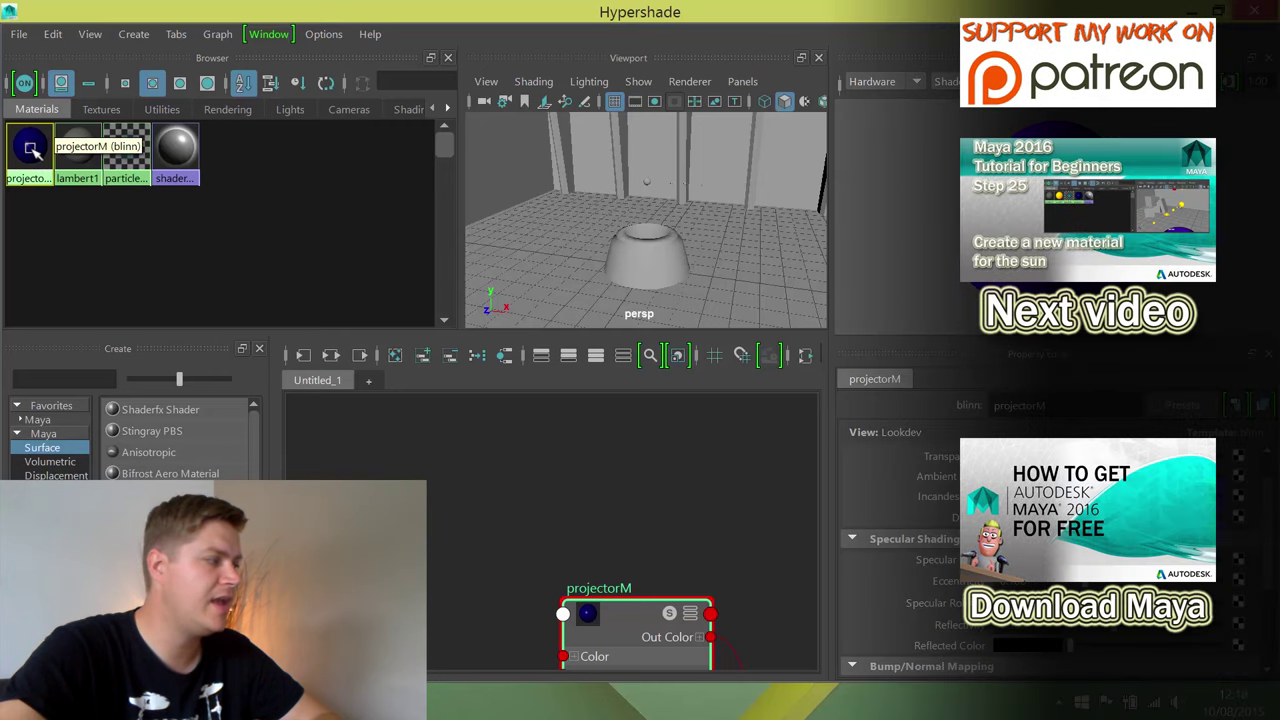
pyautogui.moveTo(31, 148); pyautogui.dragTo(652, 262, button='middle')
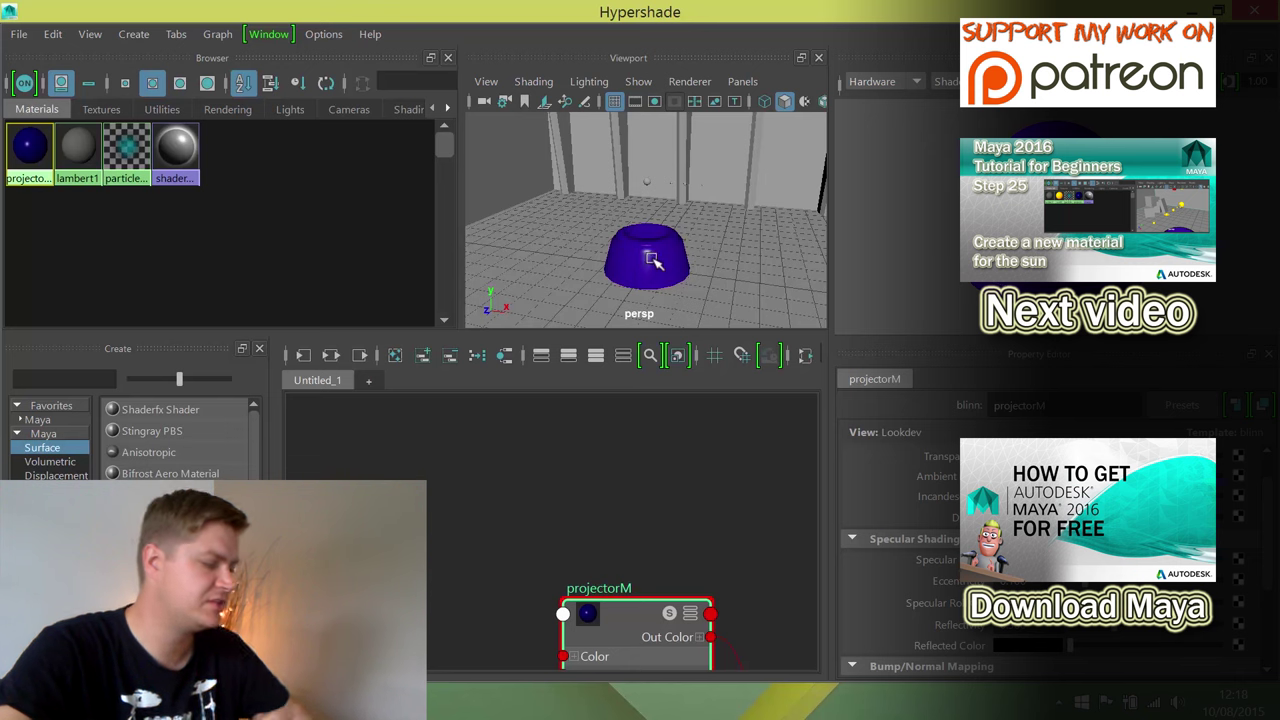
pyautogui.scroll(3, 645, 262)
pyautogui.scroll(-3, 643, 263)
pyautogui.keyDown('alt'); pyautogui.moveTo(646, 266); pyautogui.dragTo(479, 264); pyautogui.keyUp('alt')
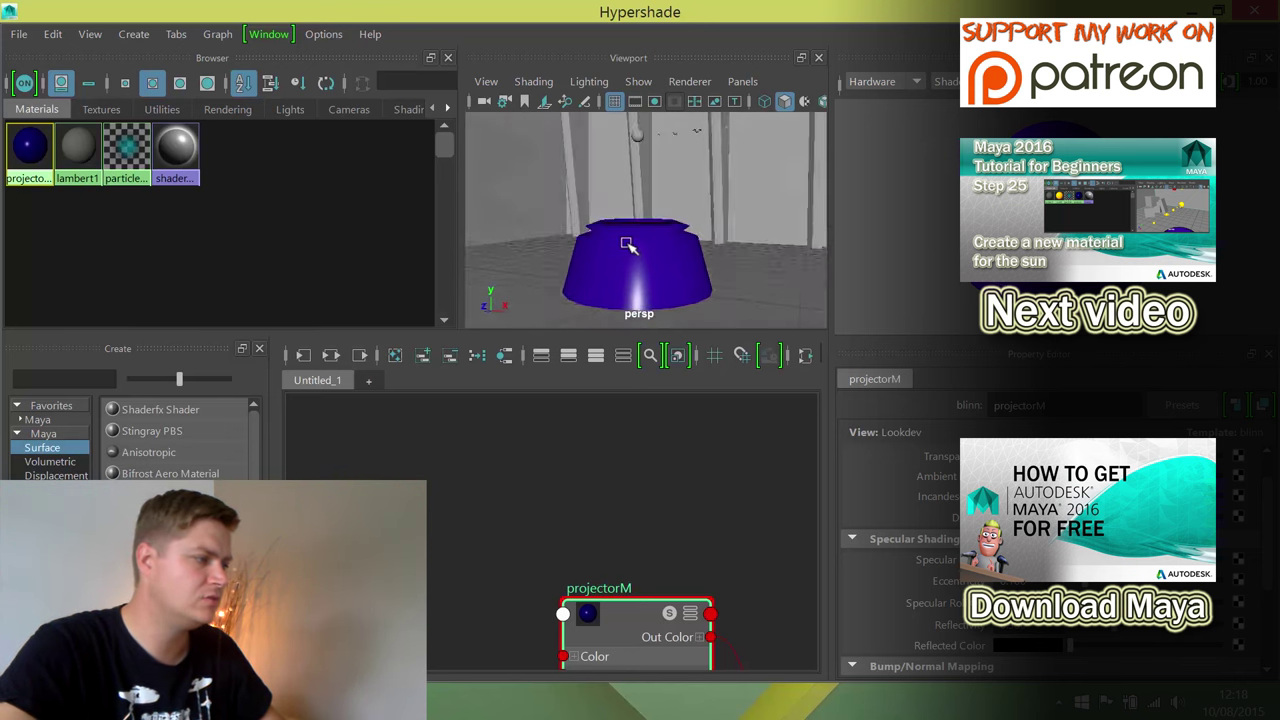
pyautogui.keyDown('alt'); pyautogui.moveTo(600, 250); pyautogui.dragTo(476, 254); pyautogui.keyUp('alt')
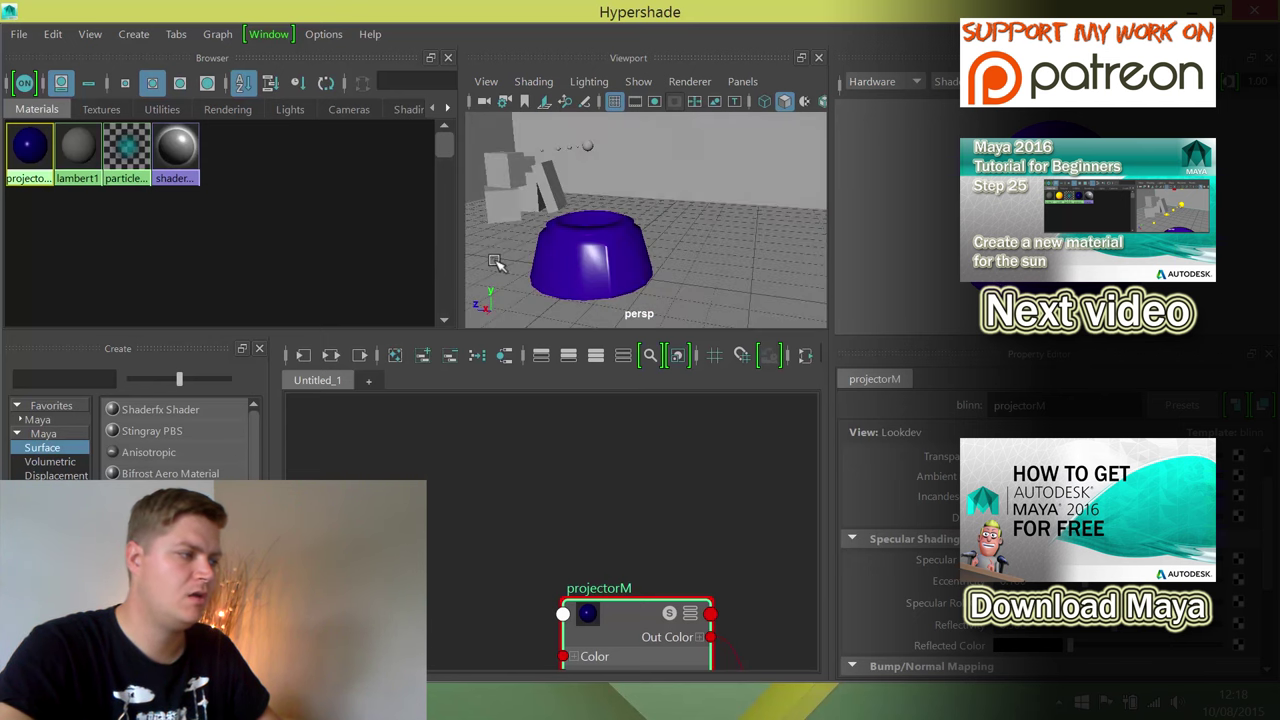